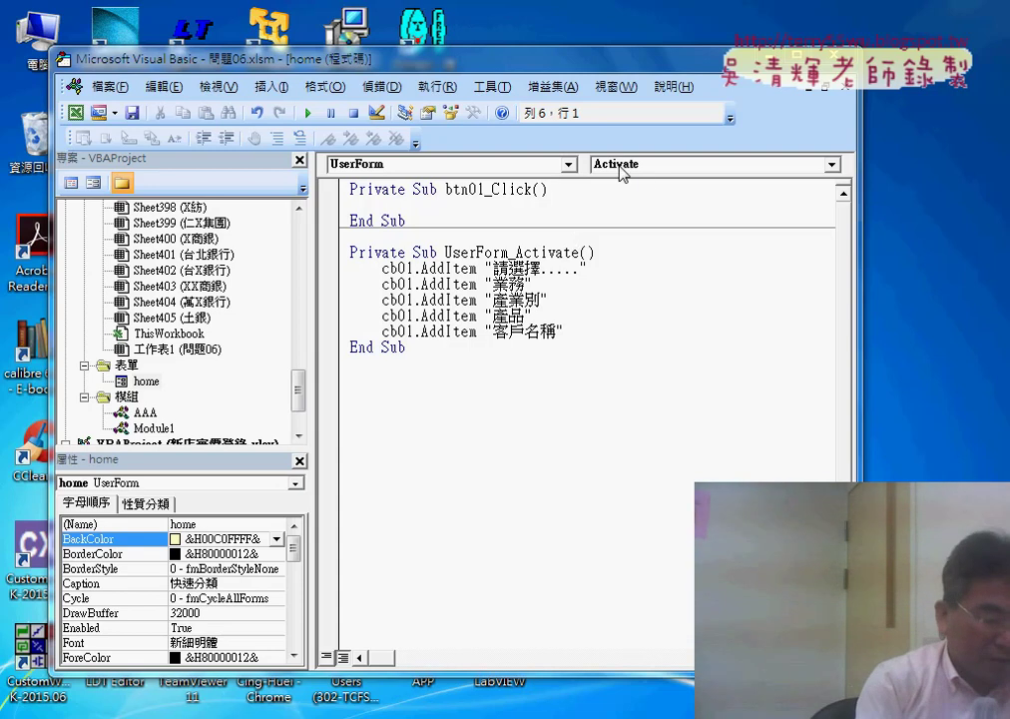
- Annotate the UserForm_Activate procedure's name, Sub and End Sub lines, then select the whole procedure
drag(515, 252, 579, 253)
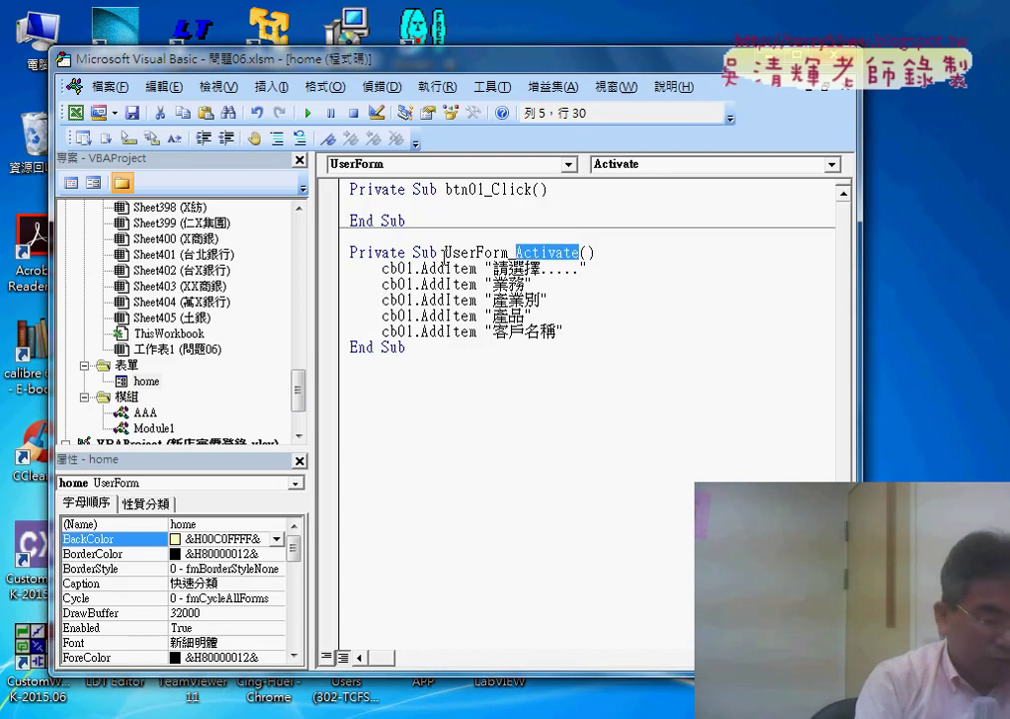
click(418, 252)
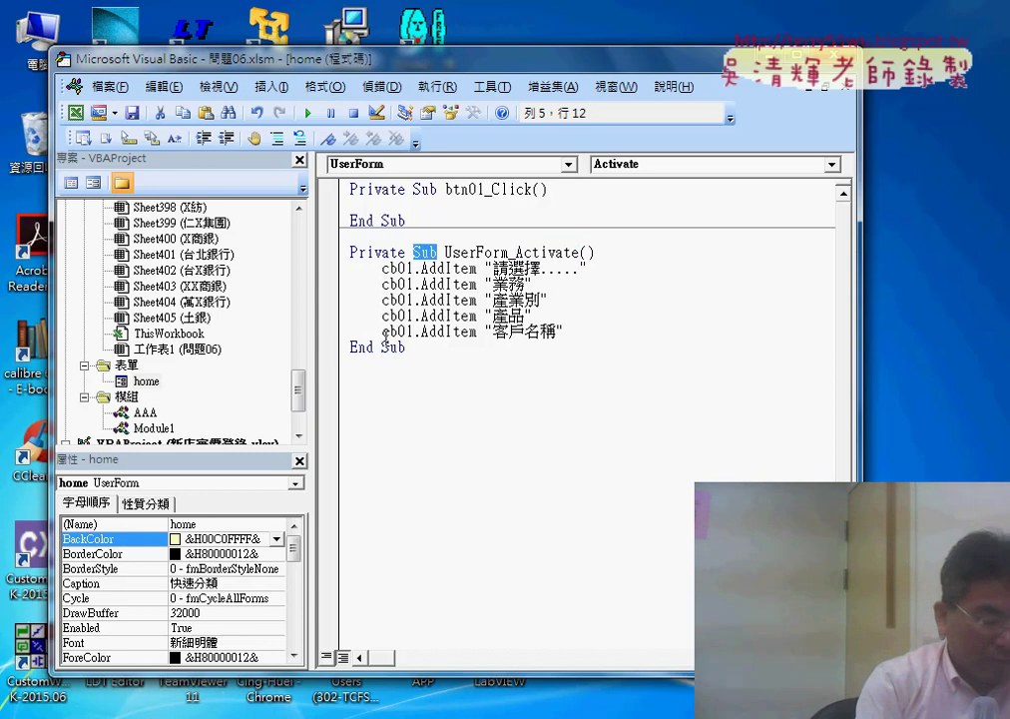
drag(353, 346, 407, 347)
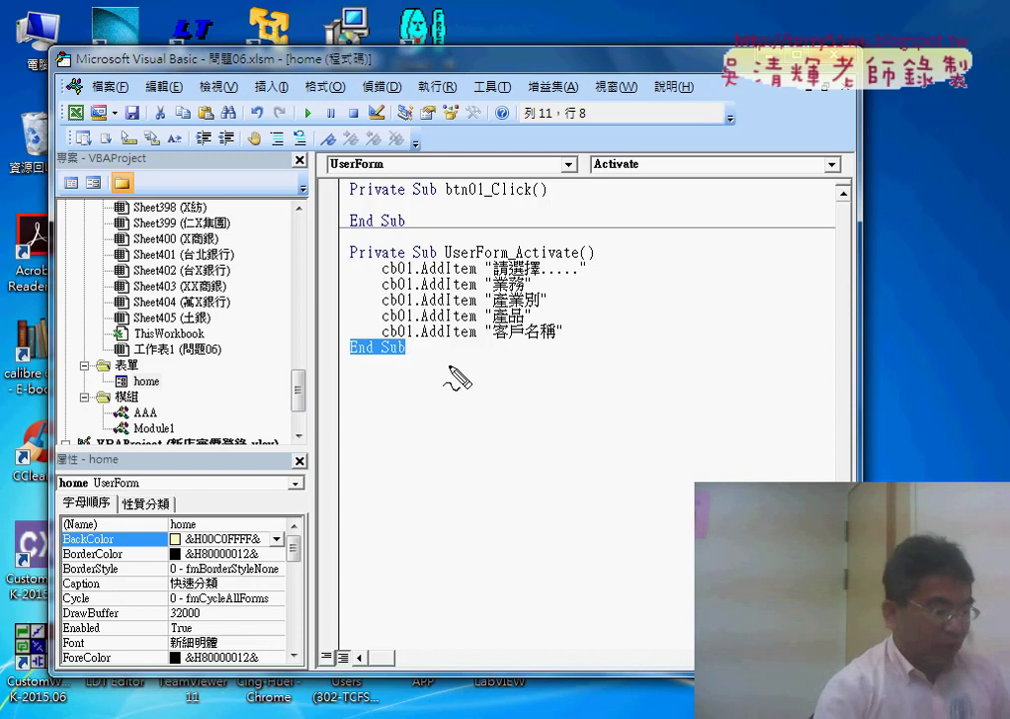
drag(569, 262, 436, 262)
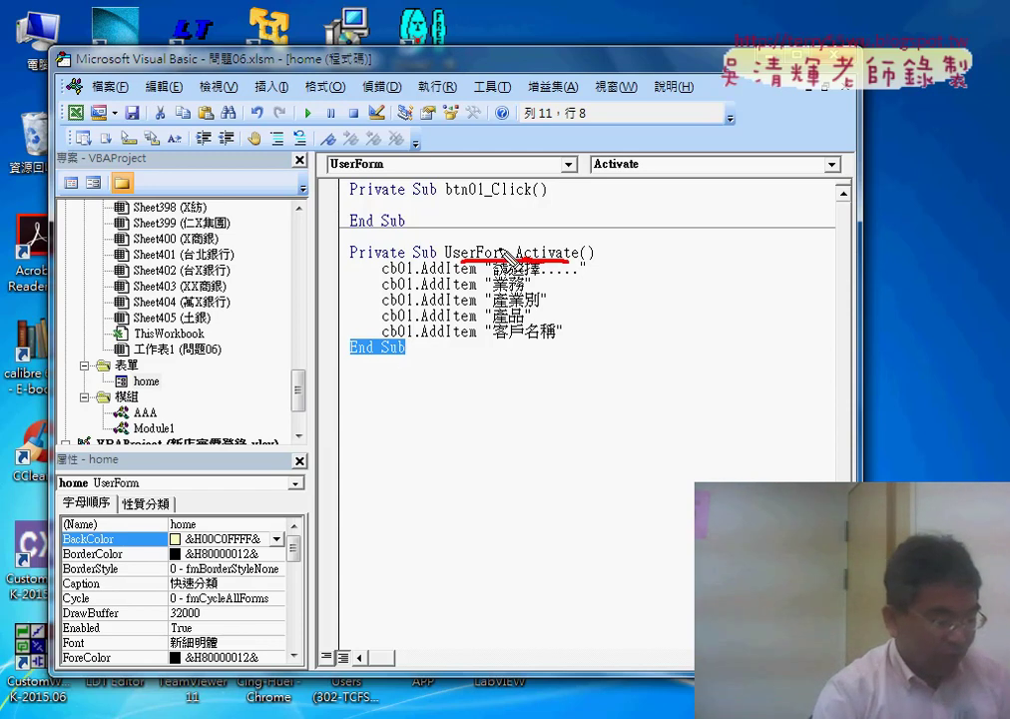
click(502, 241)
mouse_move(502, 241)
mouse_down()
mouse_move(427, 243)
mouse_move(544, 271)
mouse_up()
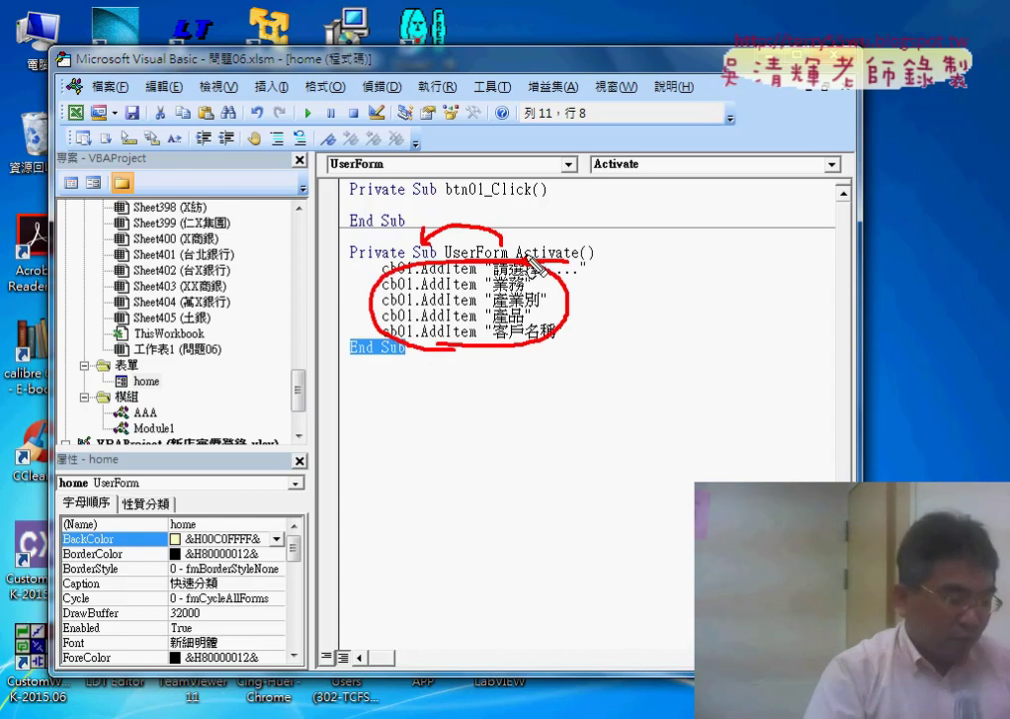
key(Escape)
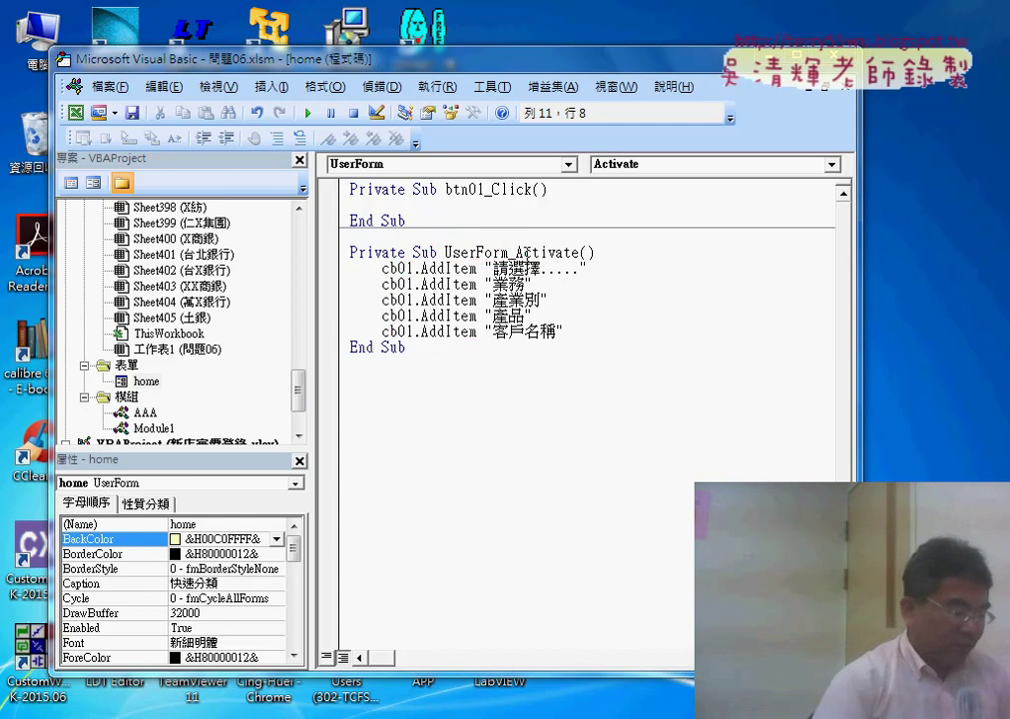
drag(406, 347, 341, 255)
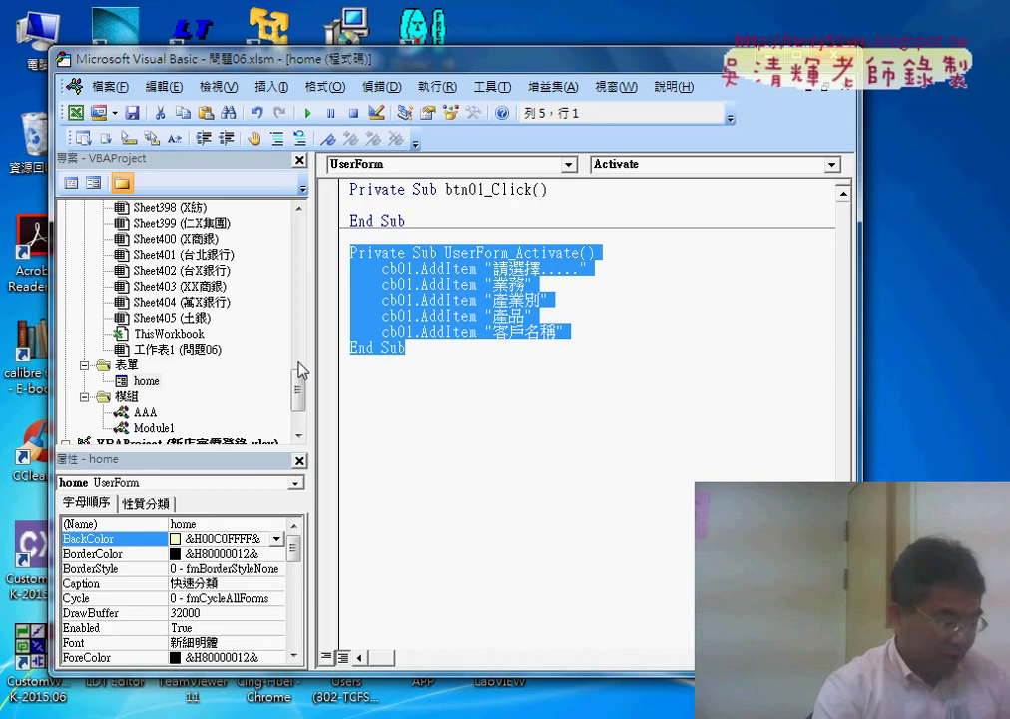
- View the 啟動表單 code in Module1, then close that window
double_click(155, 427)
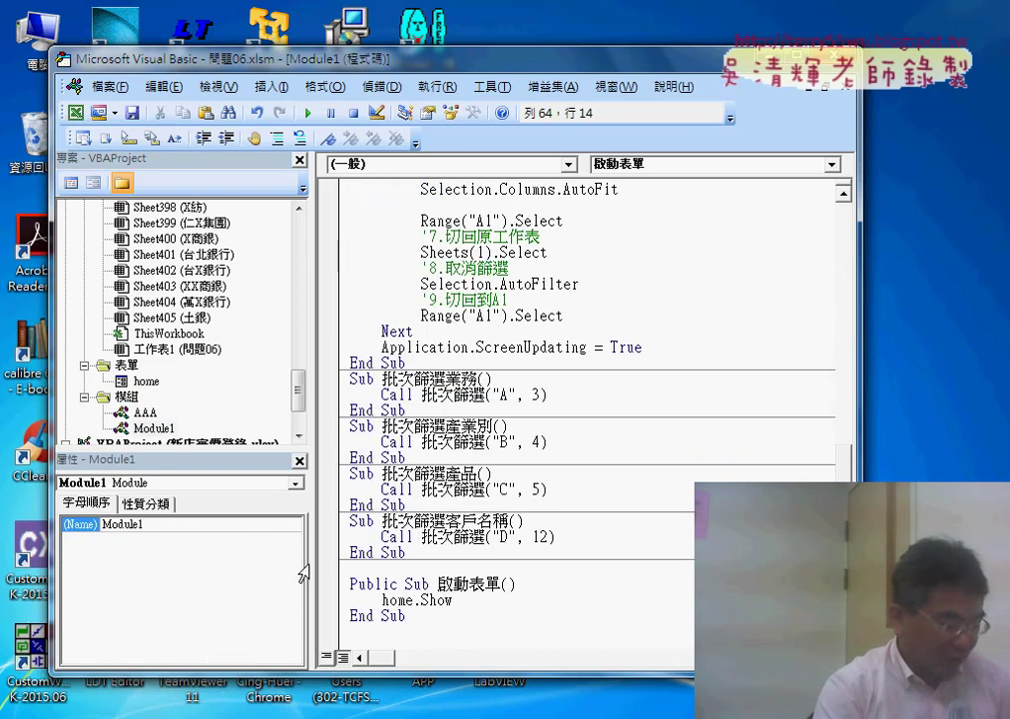
click(380, 633)
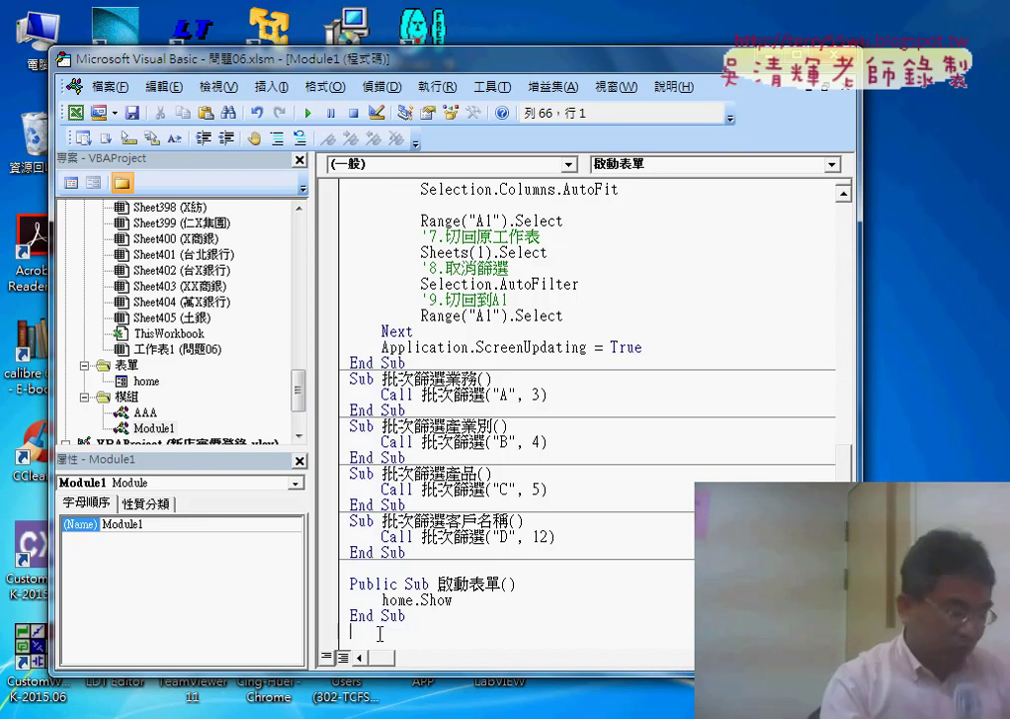
click(840, 93)
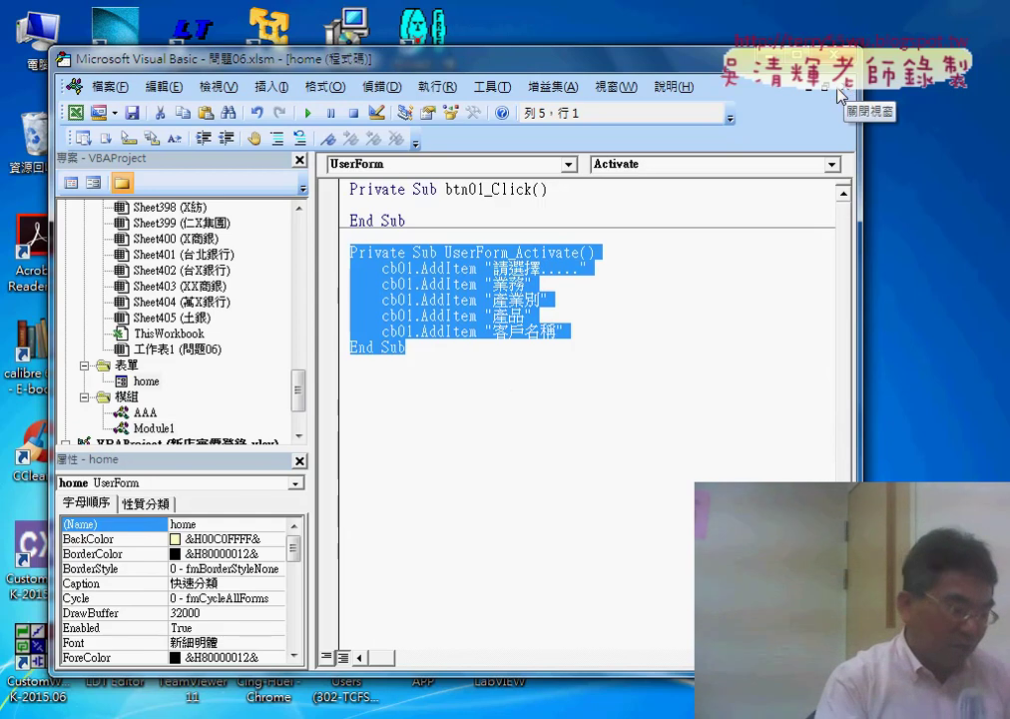
- Mark the UserForm_Activate declaration, run the form, and restart Excel after it crashes
click(513, 377)
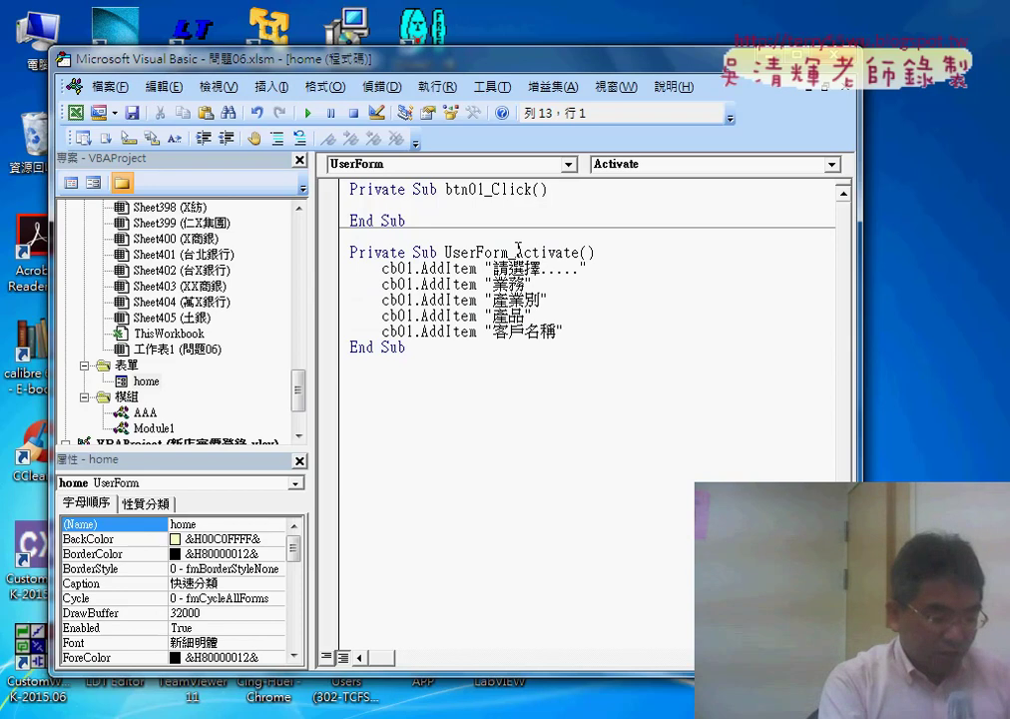
drag(517, 252, 555, 252)
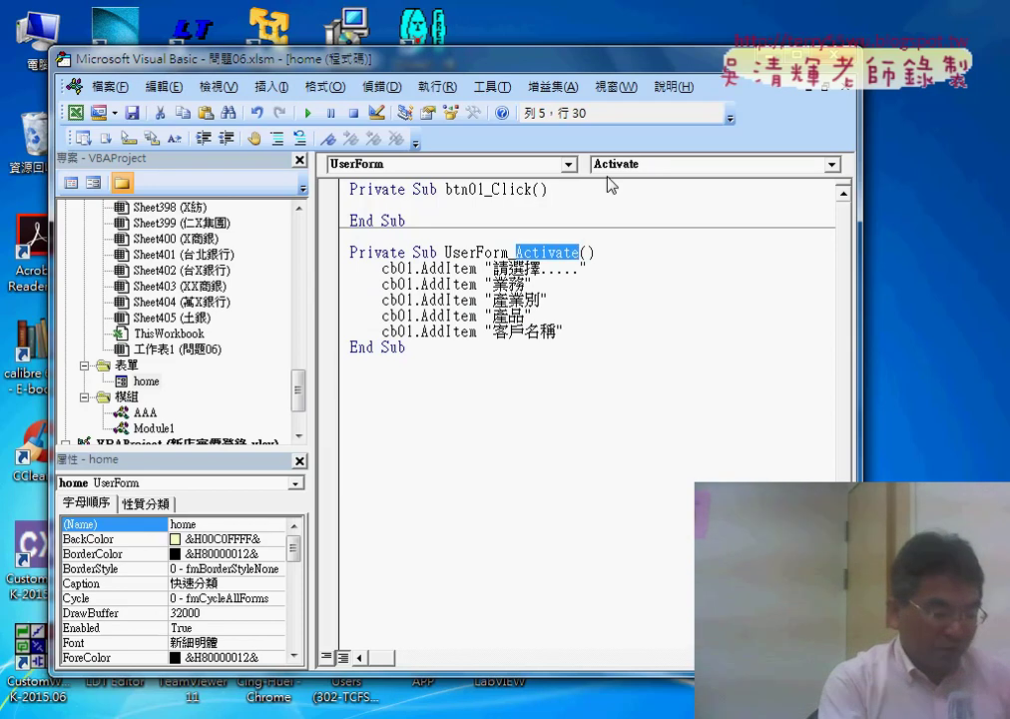
click(332, 252)
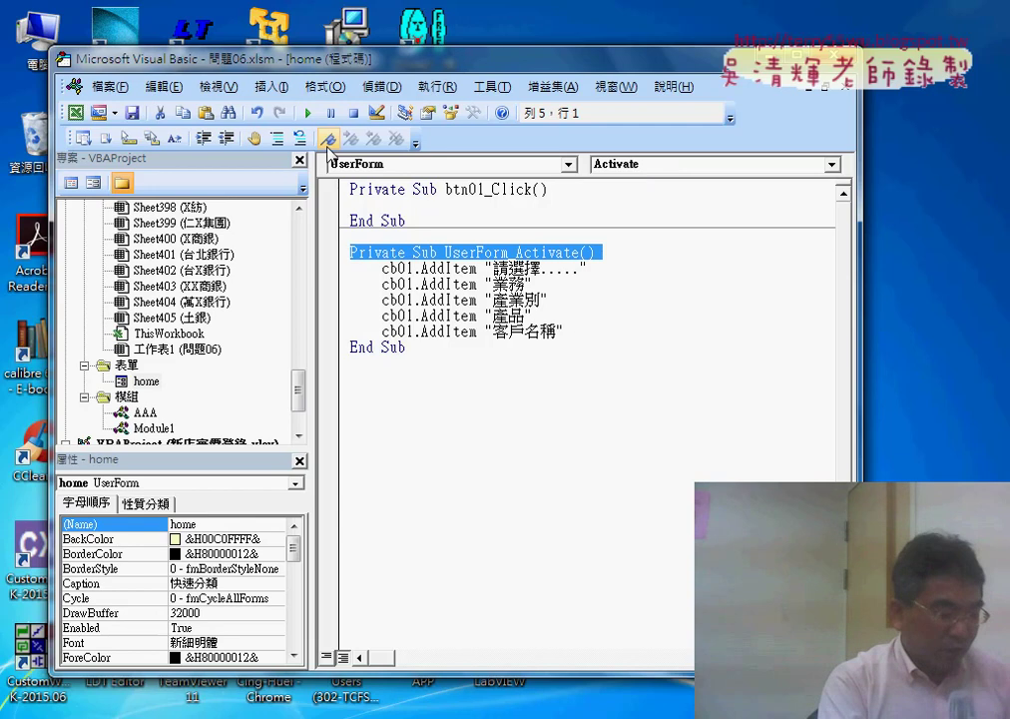
click(308, 112)
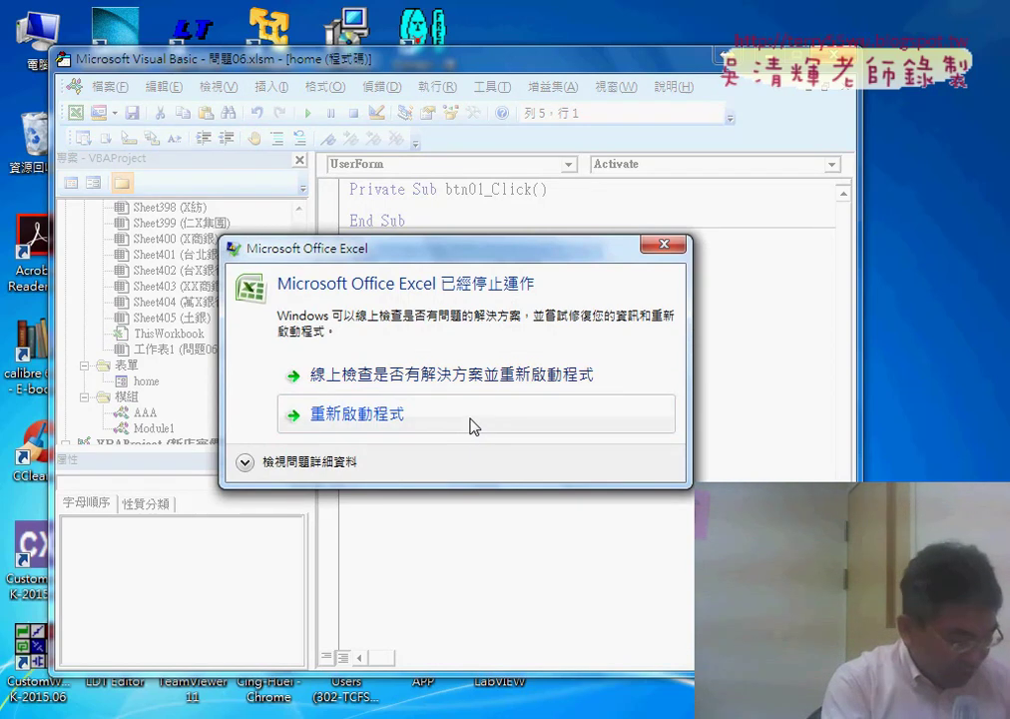
click(473, 426)
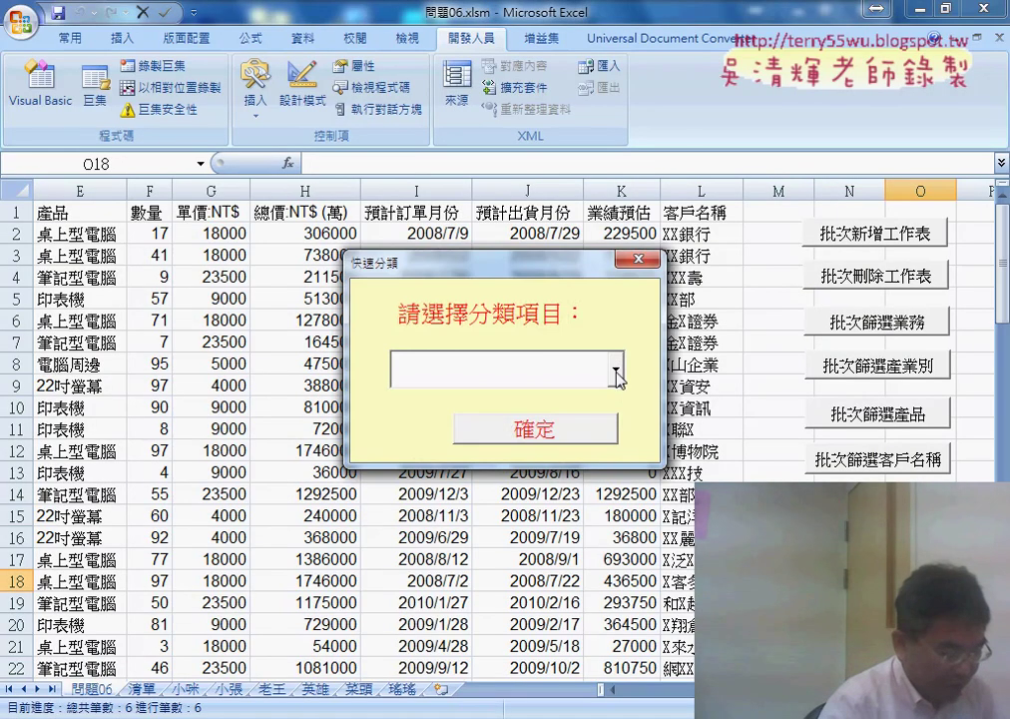
- Choose 產業別 instead of 業務 in the 快速分類 combo box and run its batch filter
click(616, 372)
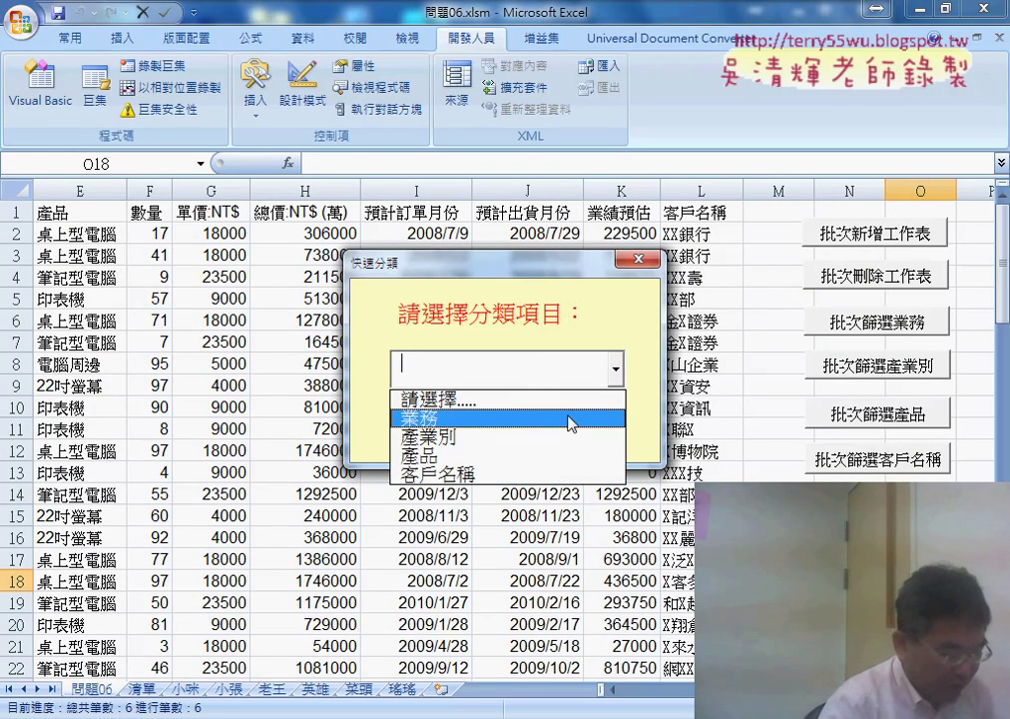
click(505, 422)
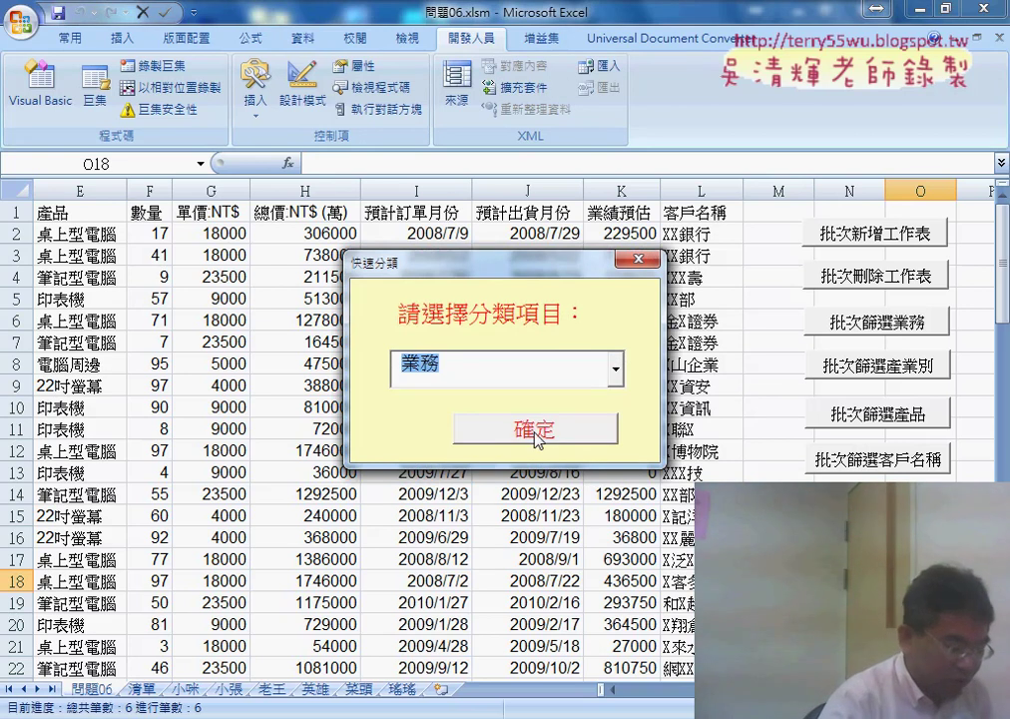
click(616, 369)
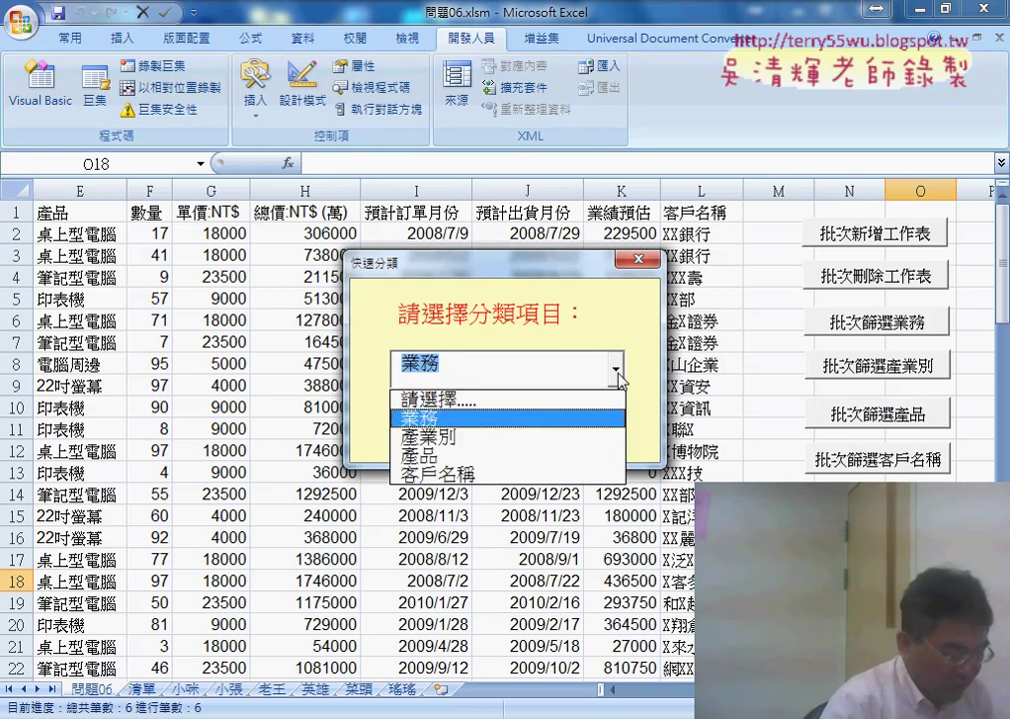
click(484, 436)
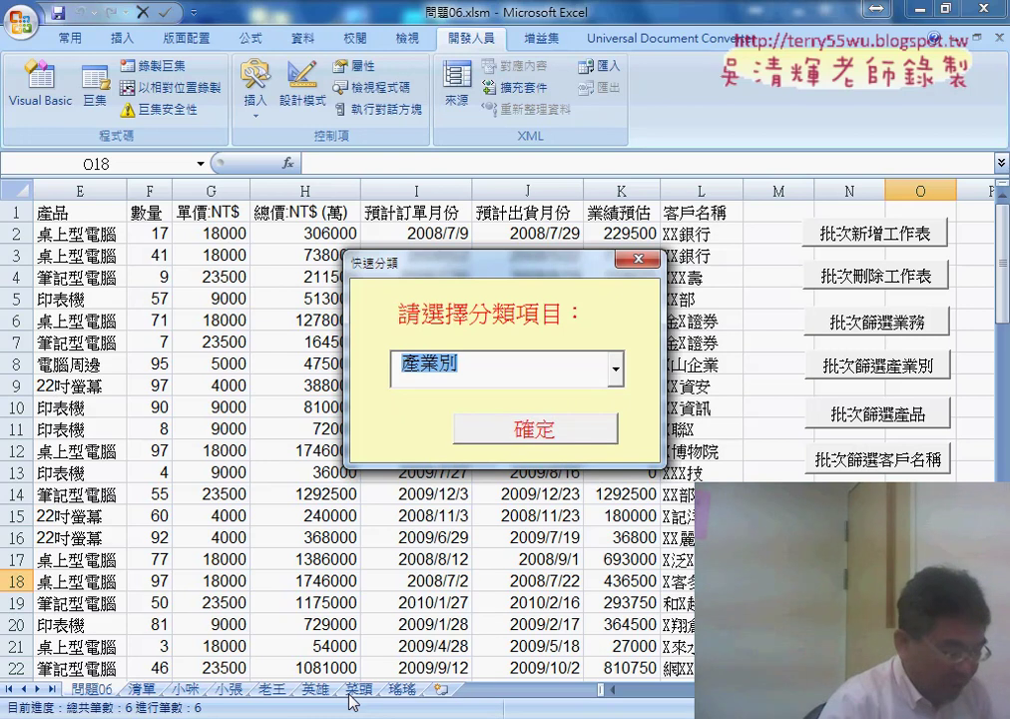
click(569, 448)
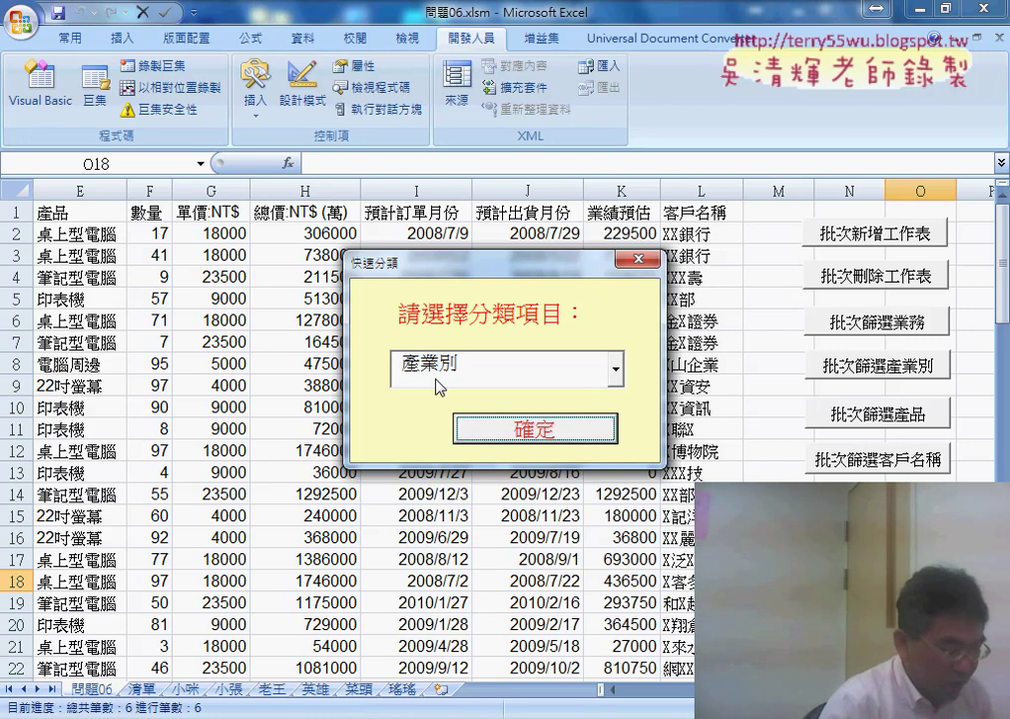
click(519, 430)
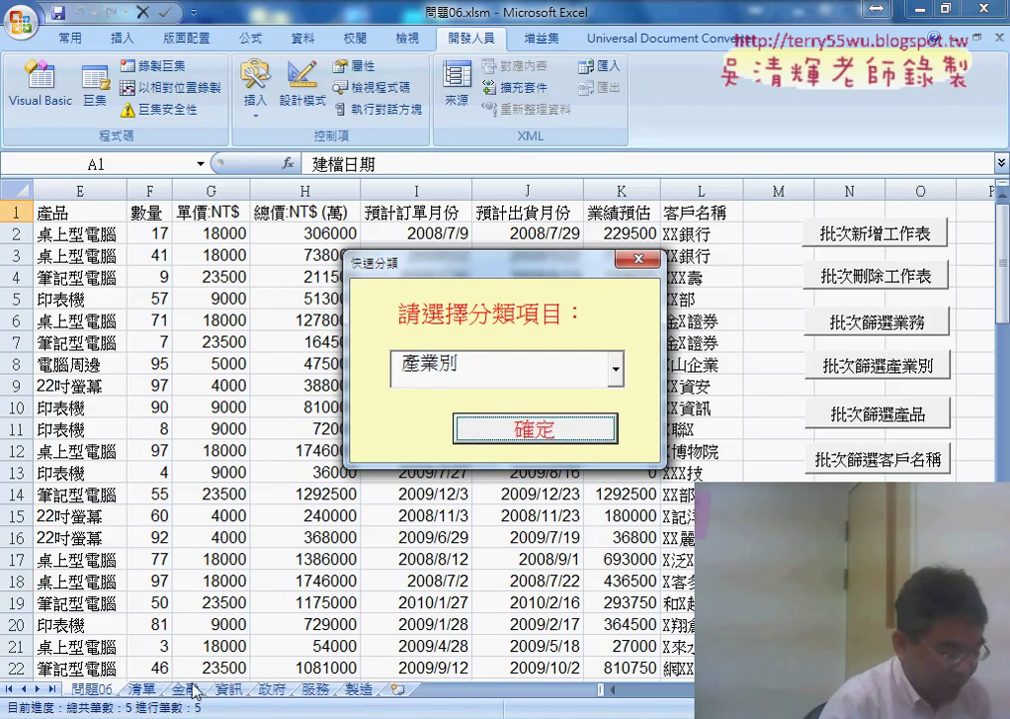
- Run the batch filter for 產品, then for 客戶名稱, producing one sheet per customer
click(613, 372)
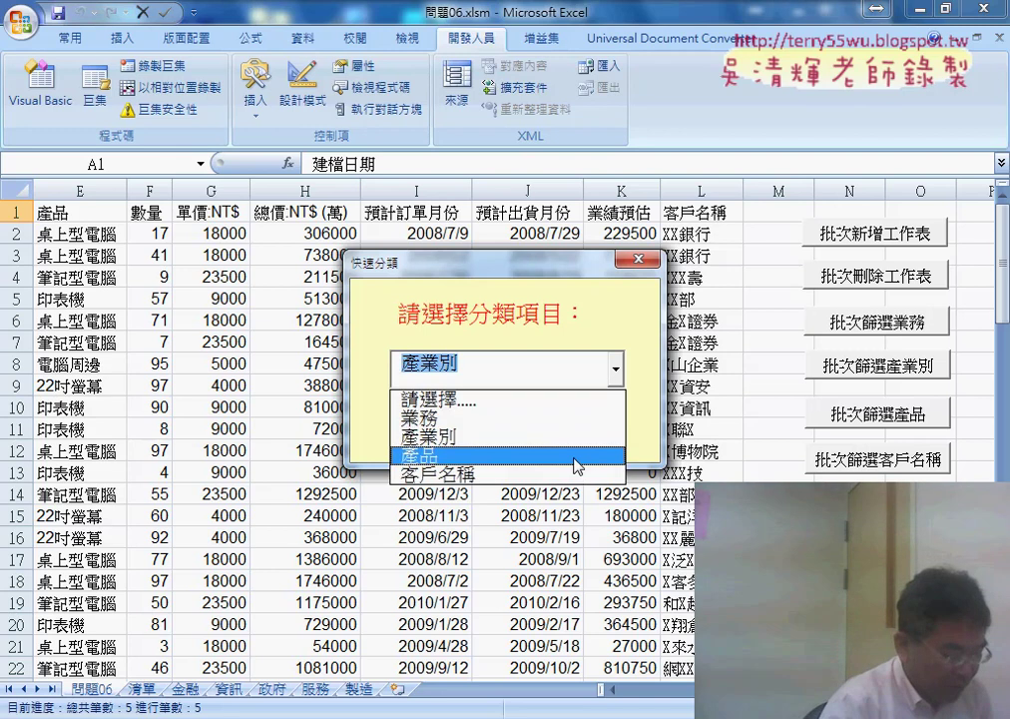
click(577, 449)
click(579, 431)
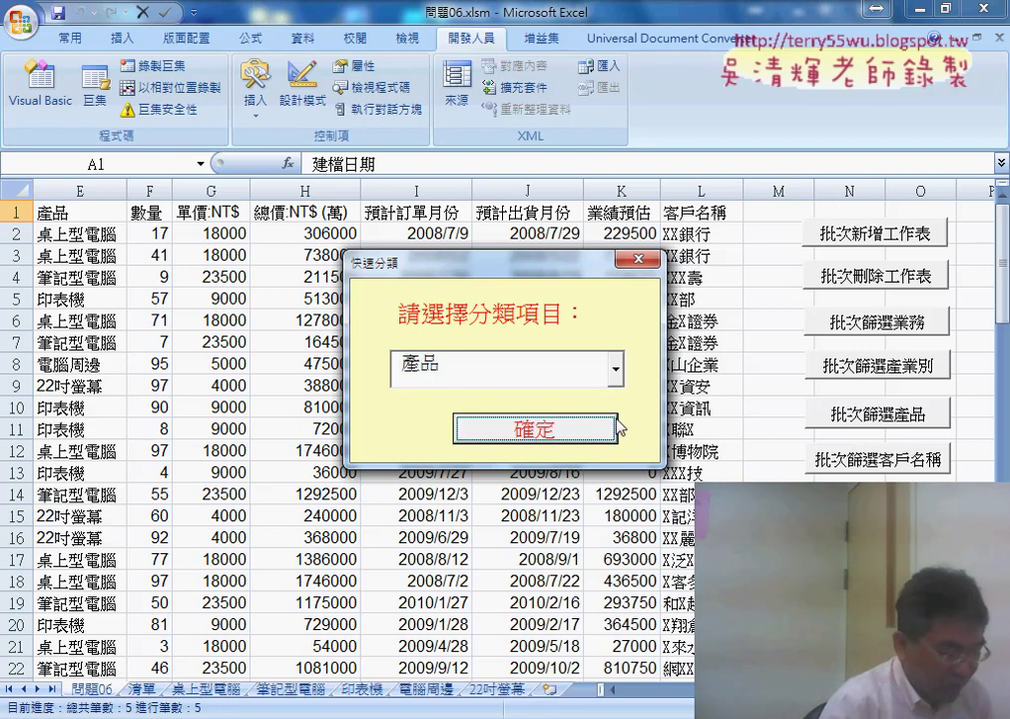
click(615, 370)
click(439, 468)
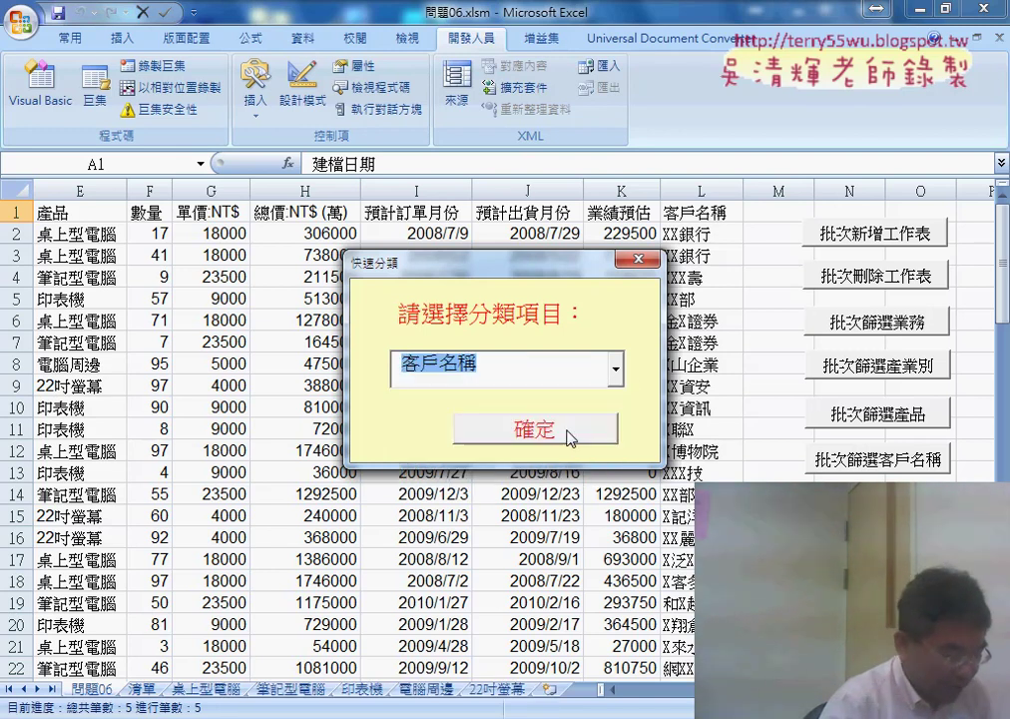
click(569, 435)
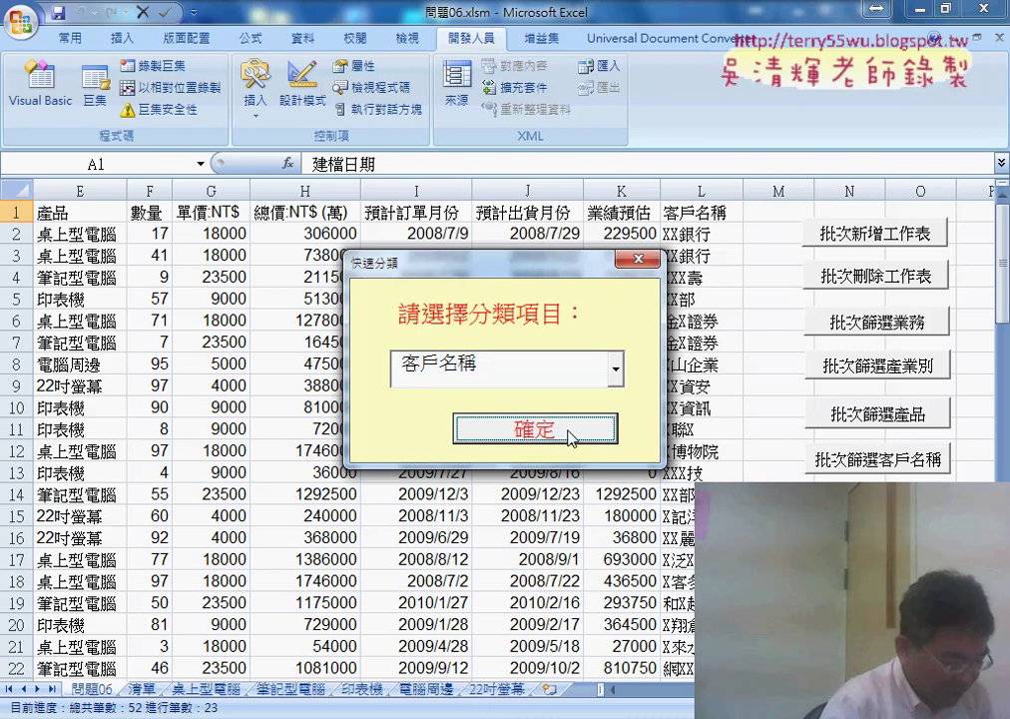
click(614, 370)
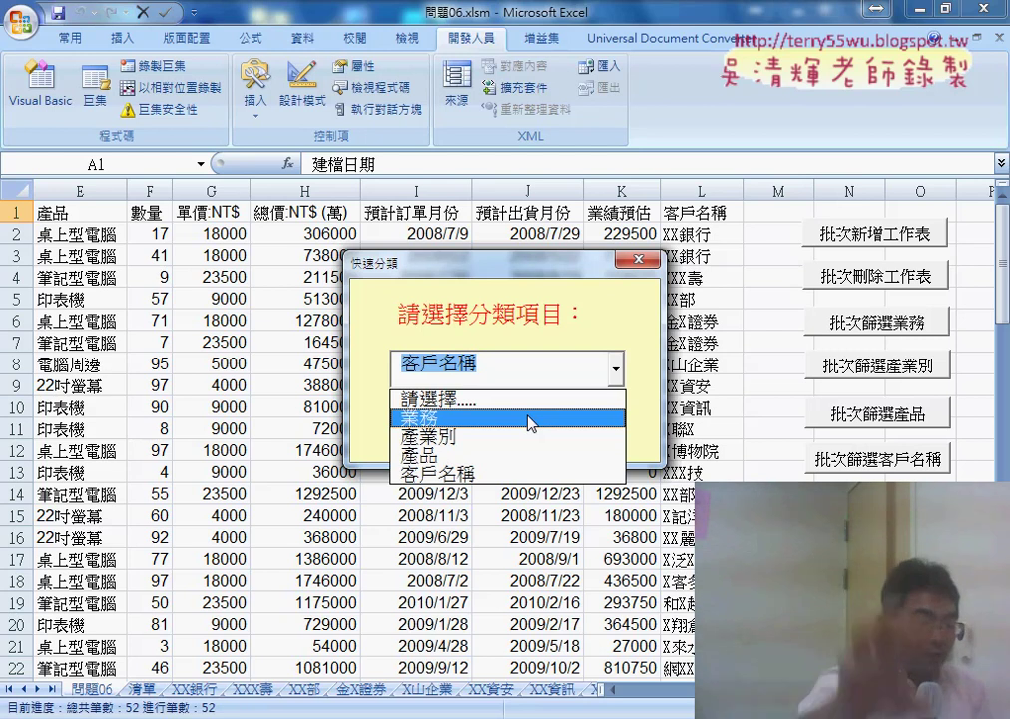
- Select 業務 in the combo box, point out the 請選擇 entry, and close the form with its X
click(528, 419)
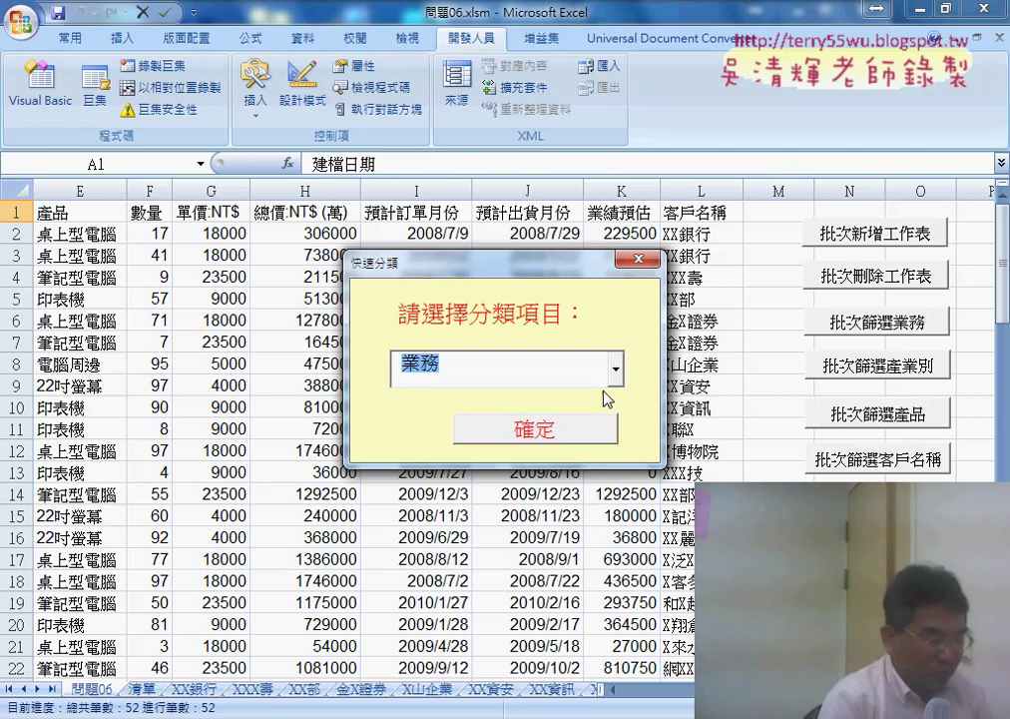
click(616, 369)
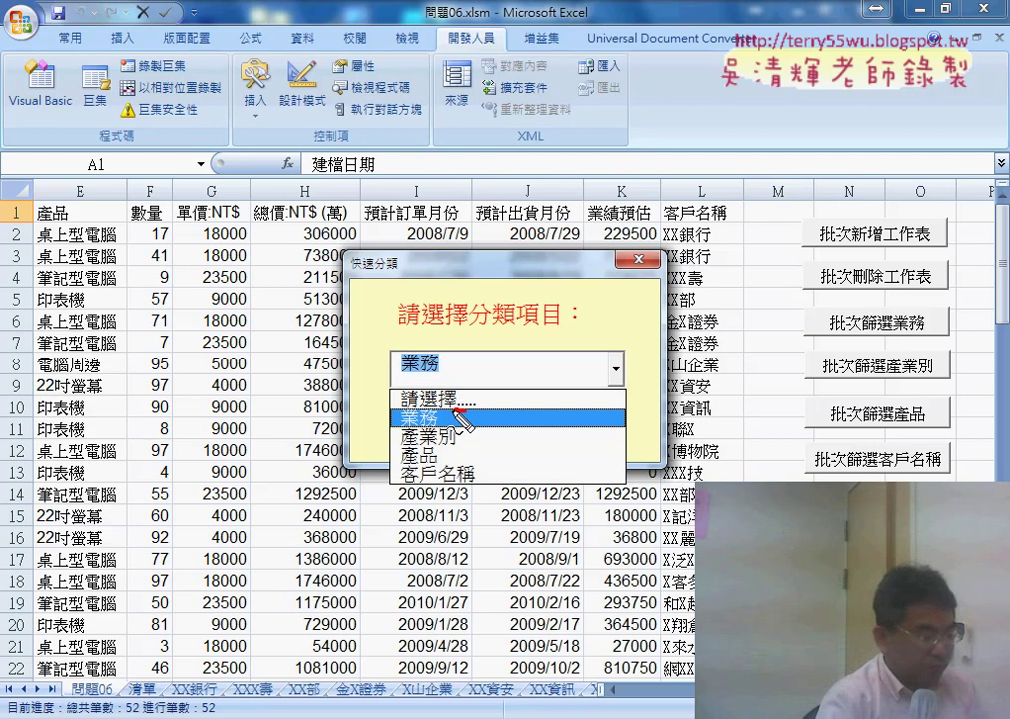
drag(471, 385, 407, 401)
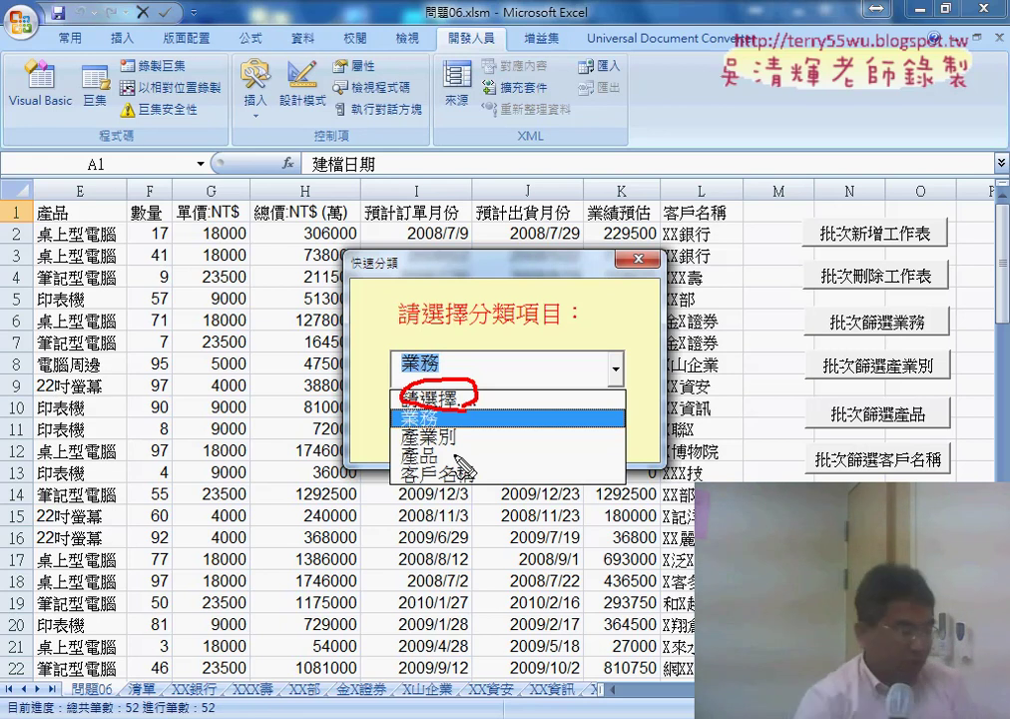
key(Escape)
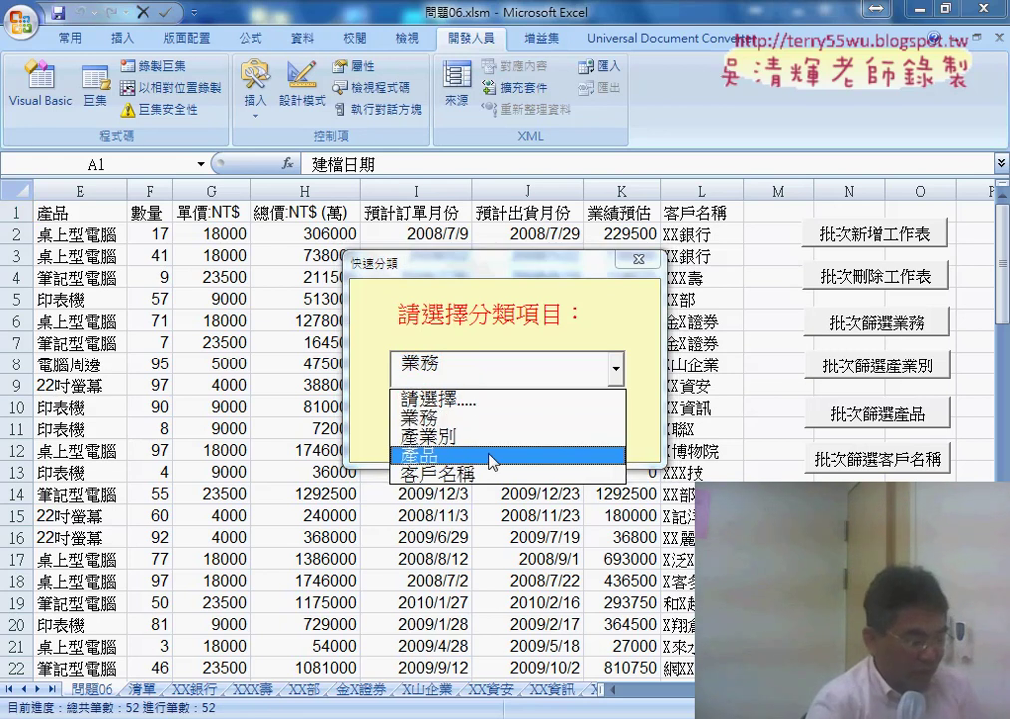
click(638, 258)
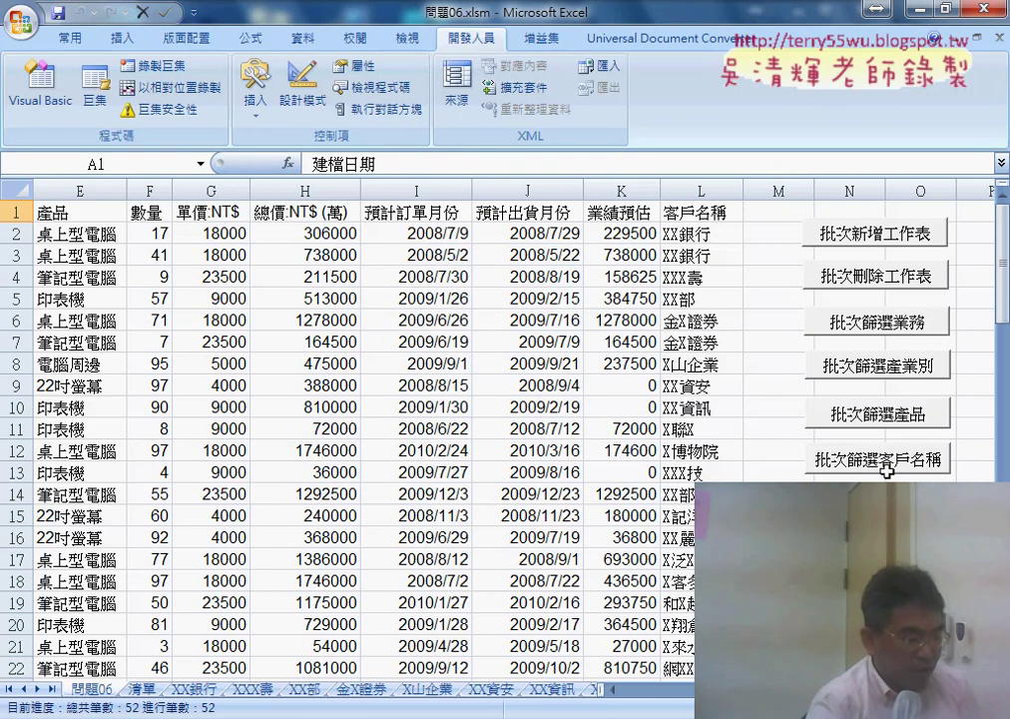
- Open the home form's 確定 button Click code and delete its old If…End If block
click(45, 80)
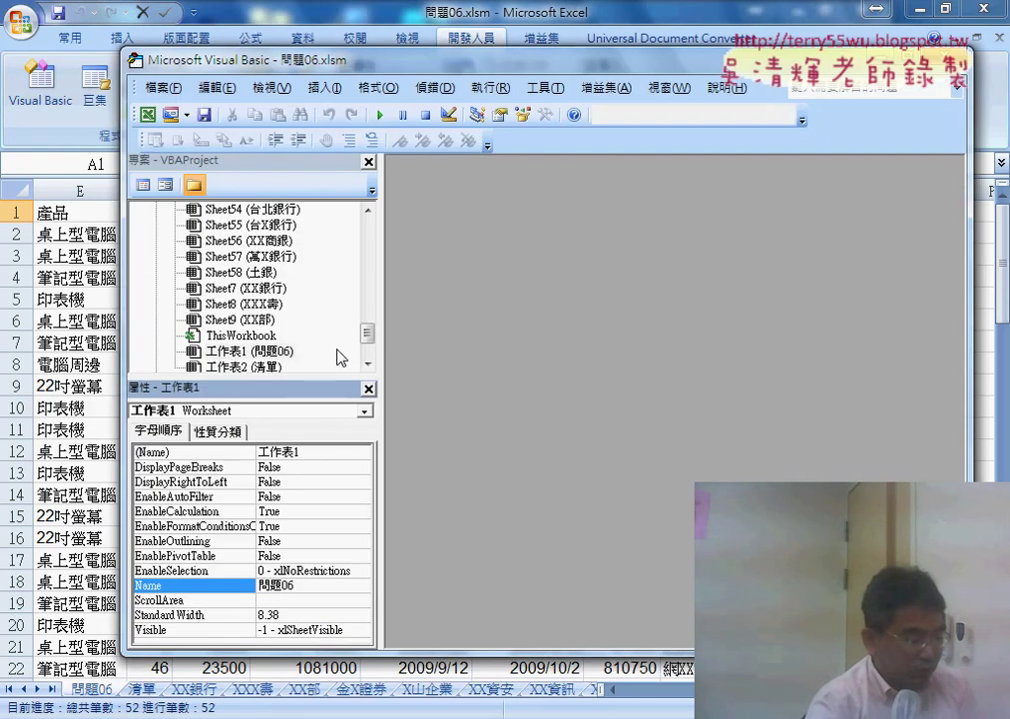
scroll(367, 334, down, 1)
scroll(371, 357, down, 1)
double_click(218, 319)
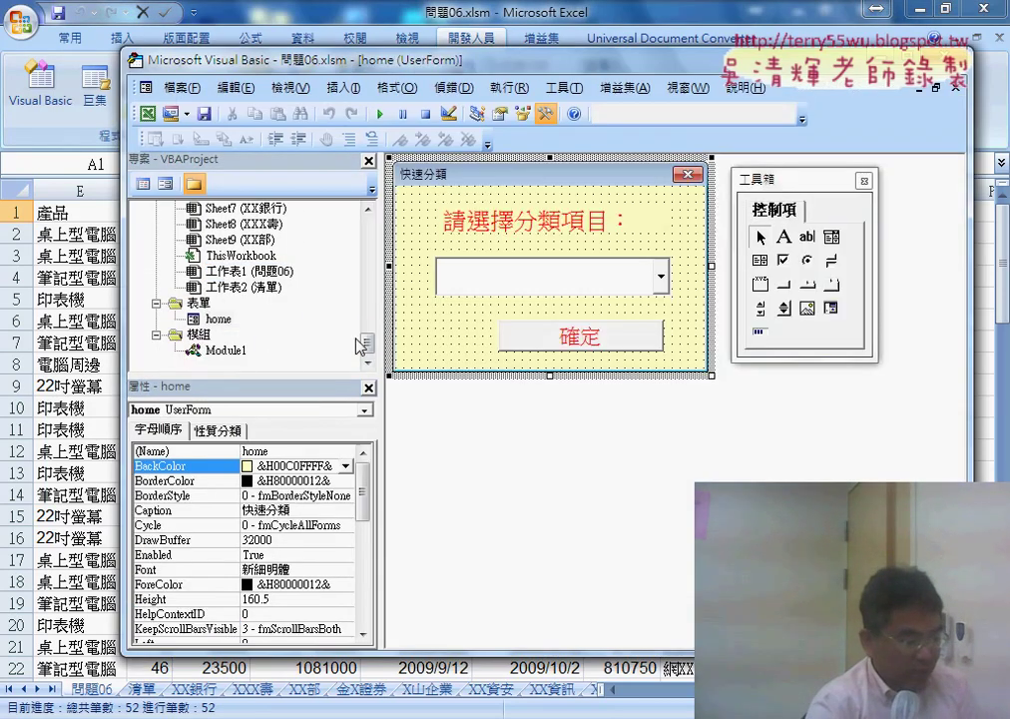
click(597, 345)
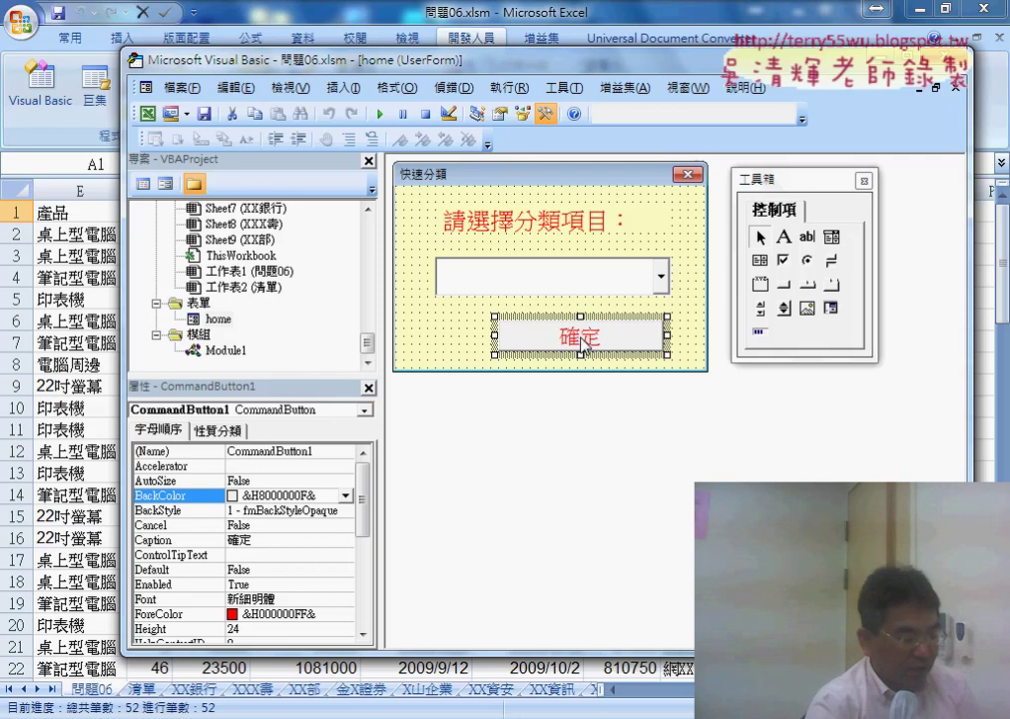
double_click(584, 343)
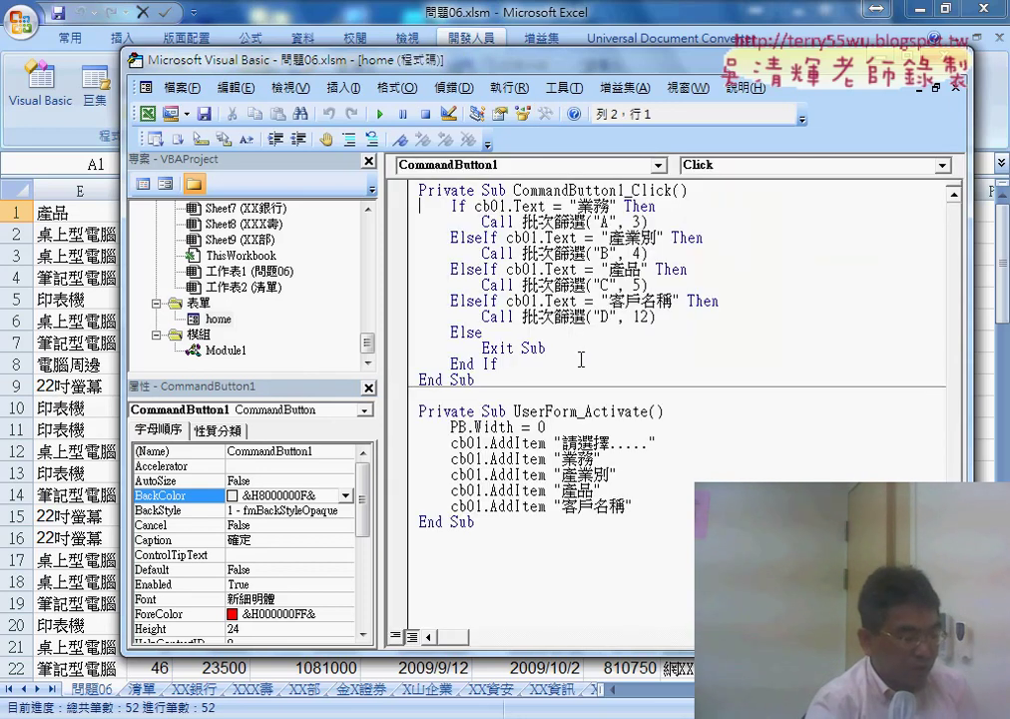
click(517, 364)
drag(502, 362, 415, 205)
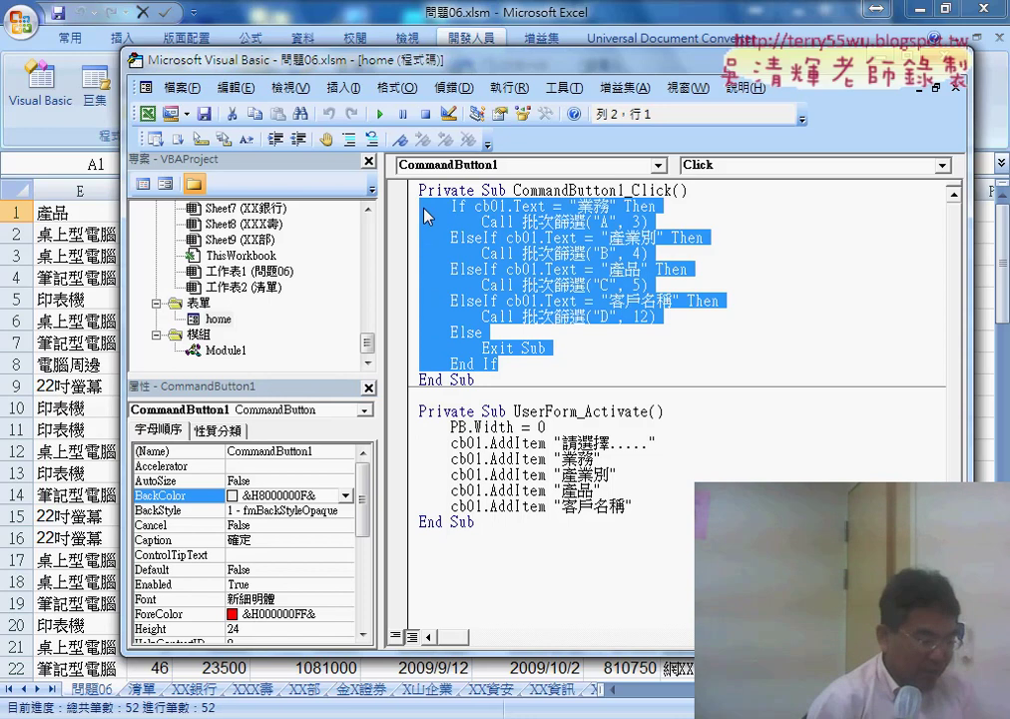
key(Delete)
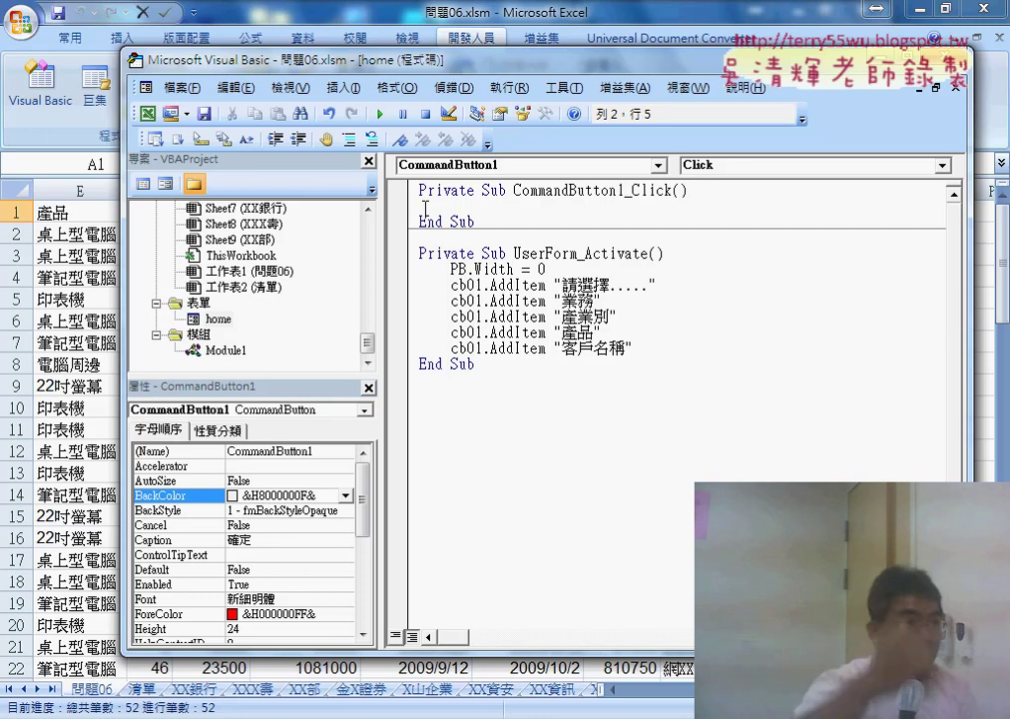
- Write the line If cb01.Text = "業務" Then in the Click handler
text(u)
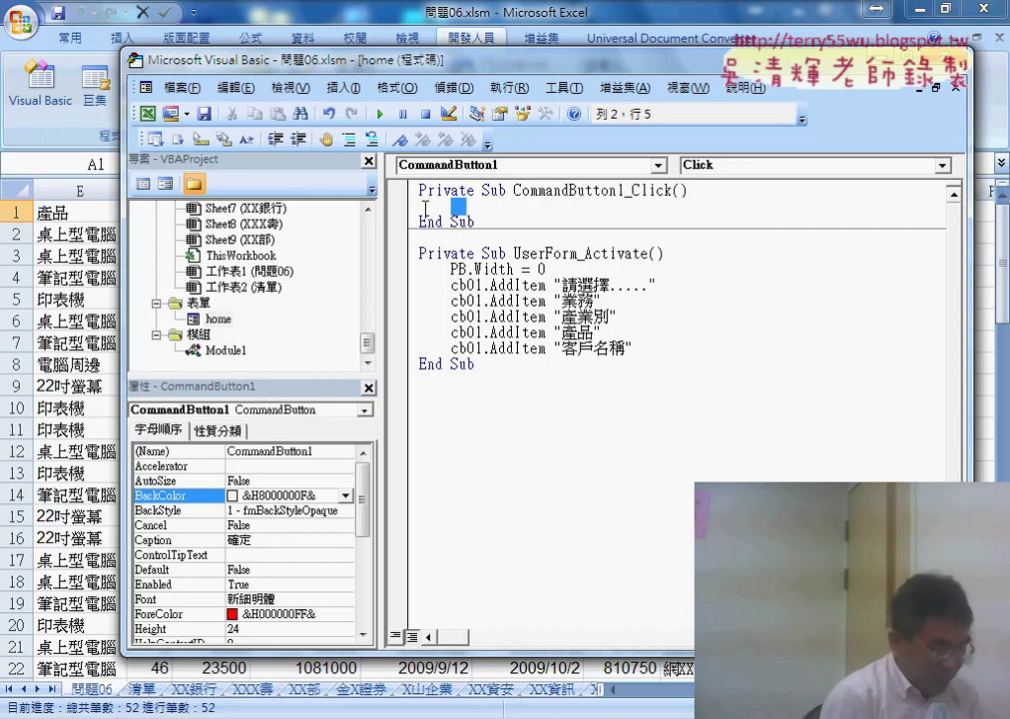
text(if)
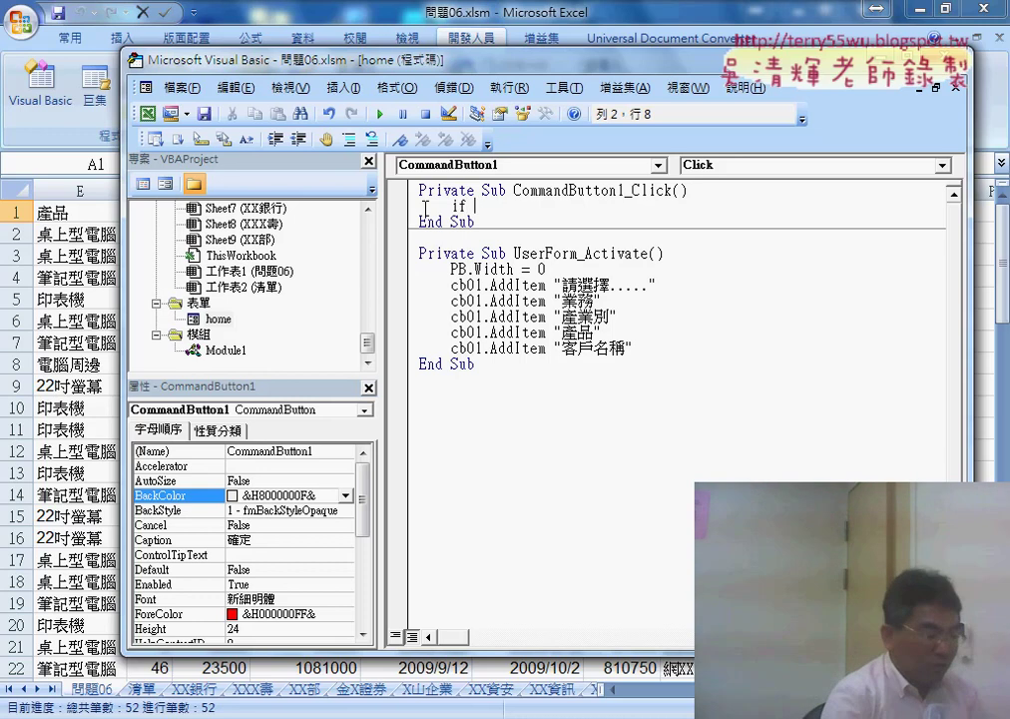
double_click(218, 320)
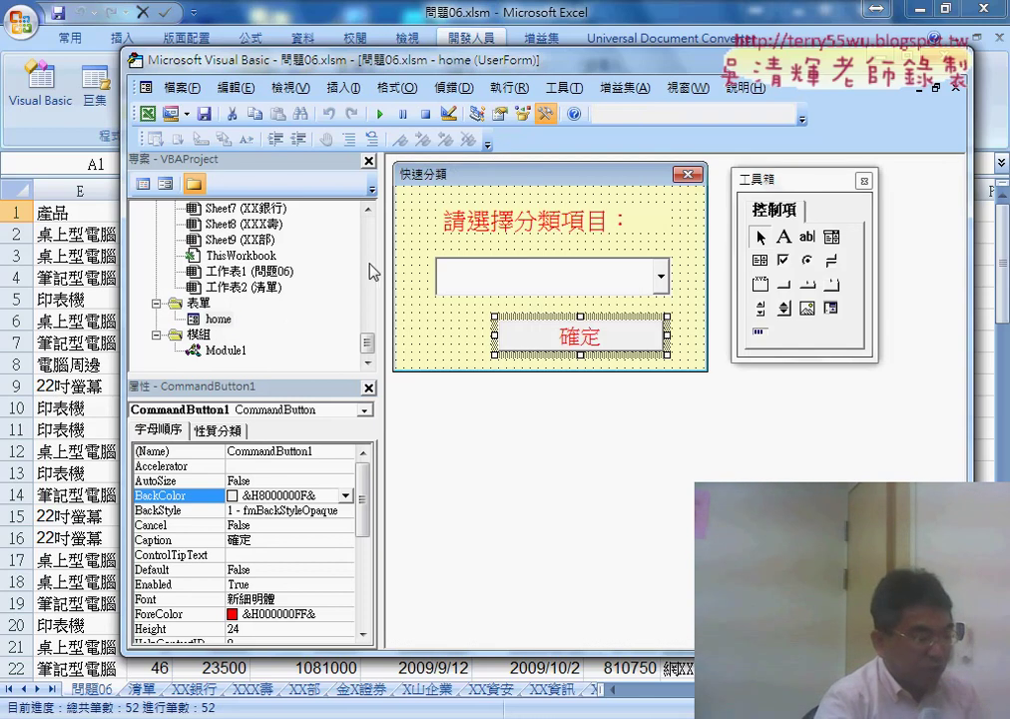
key(F7)
text(if)
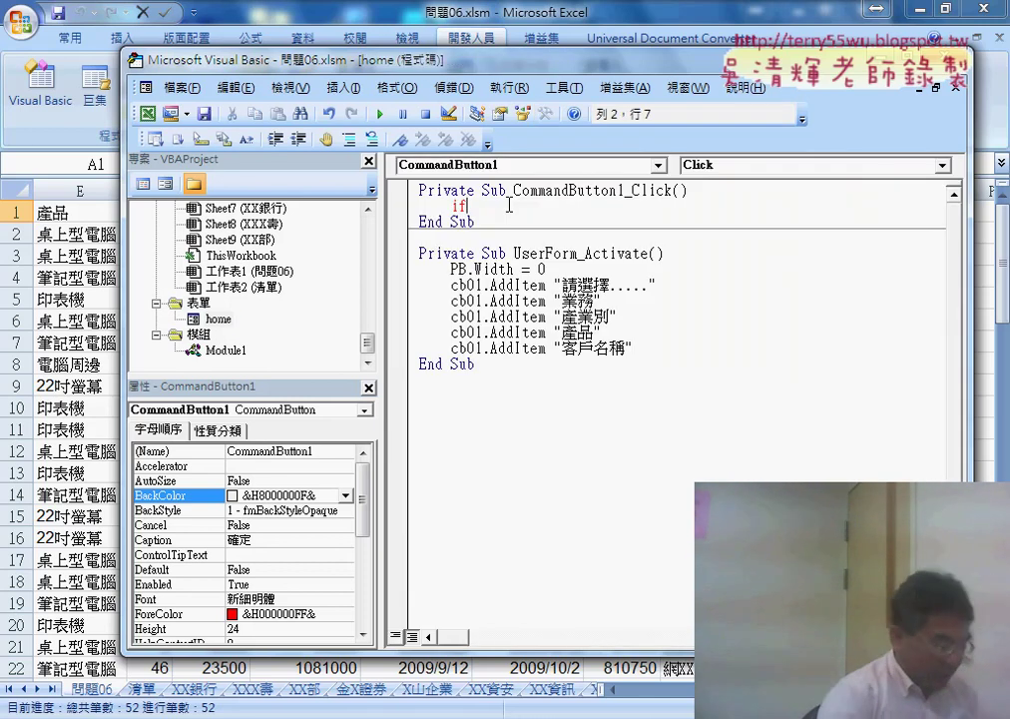
text( c)
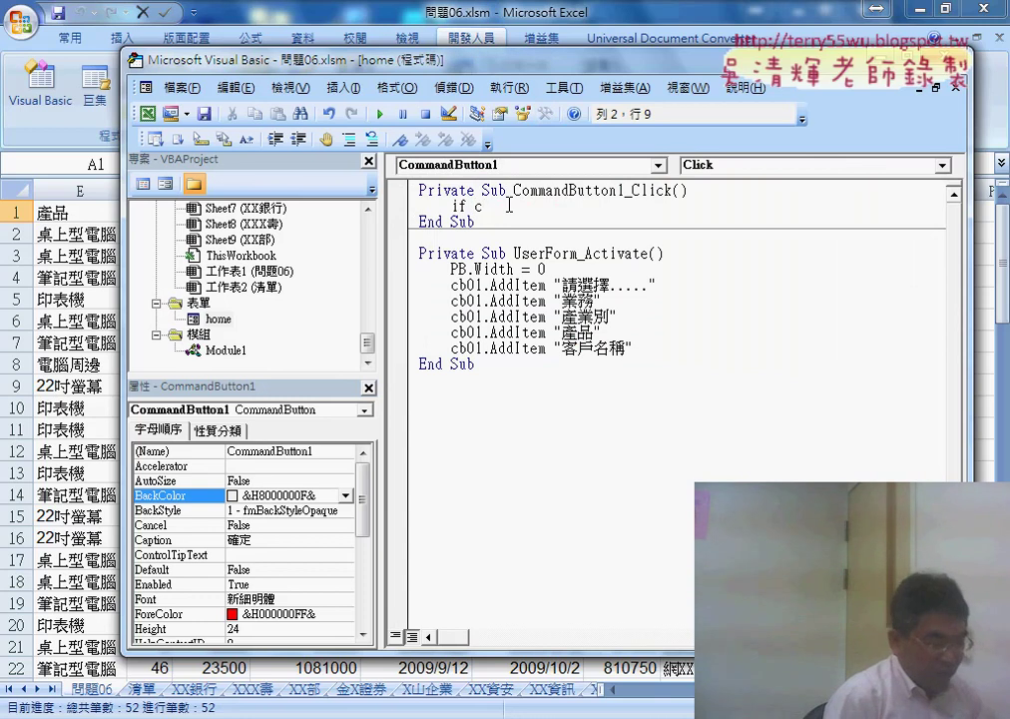
text(b01)
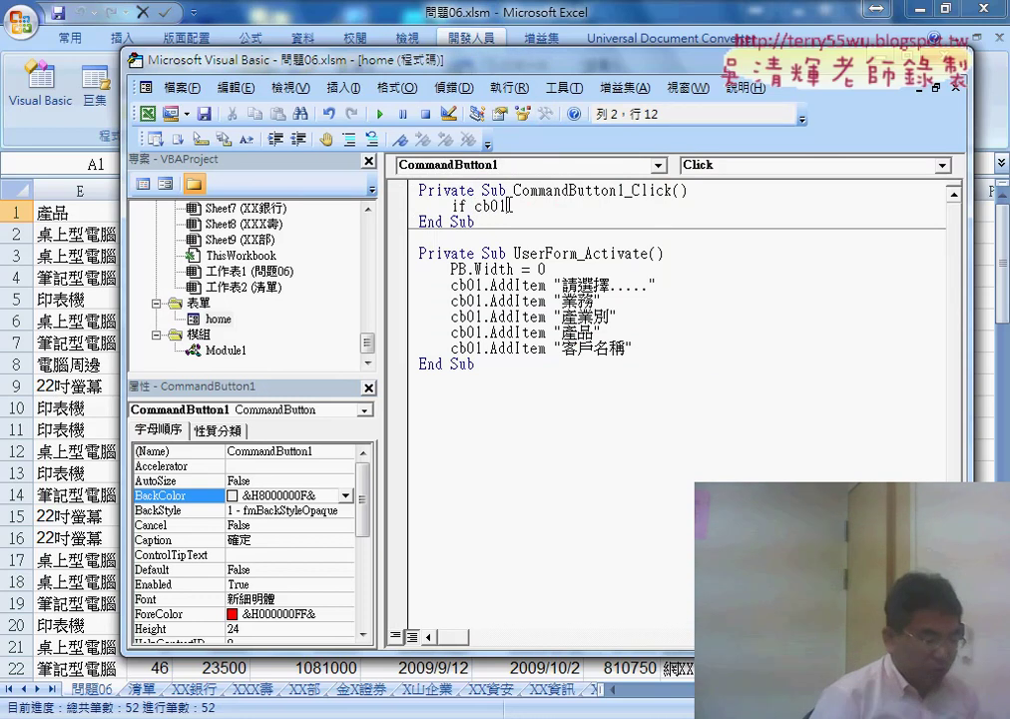
text(.)
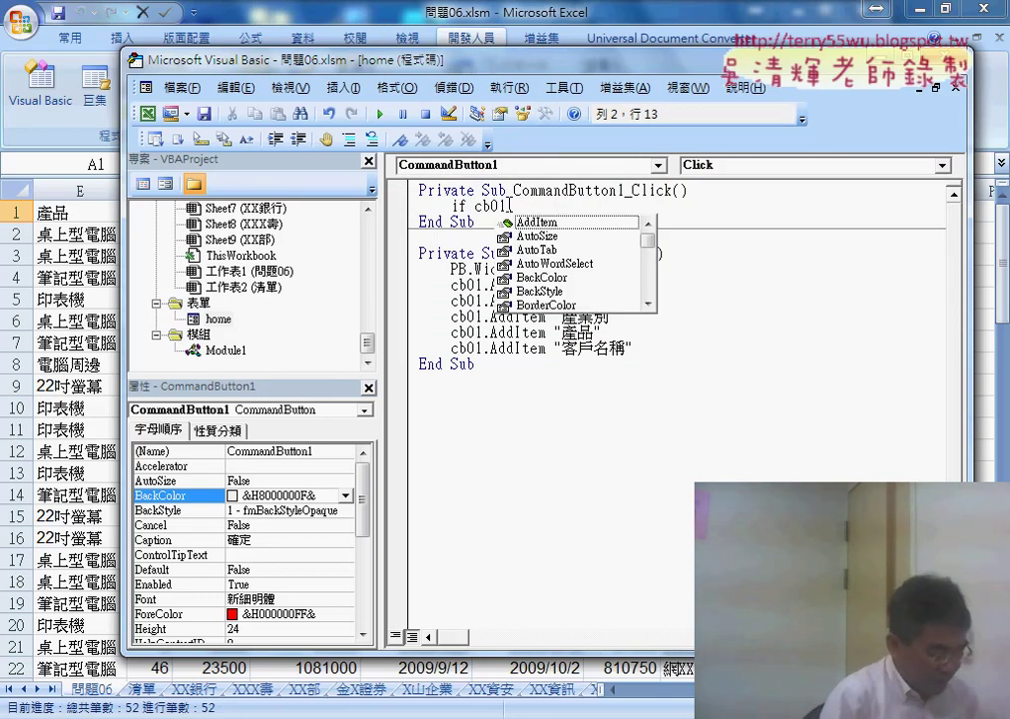
text(text)
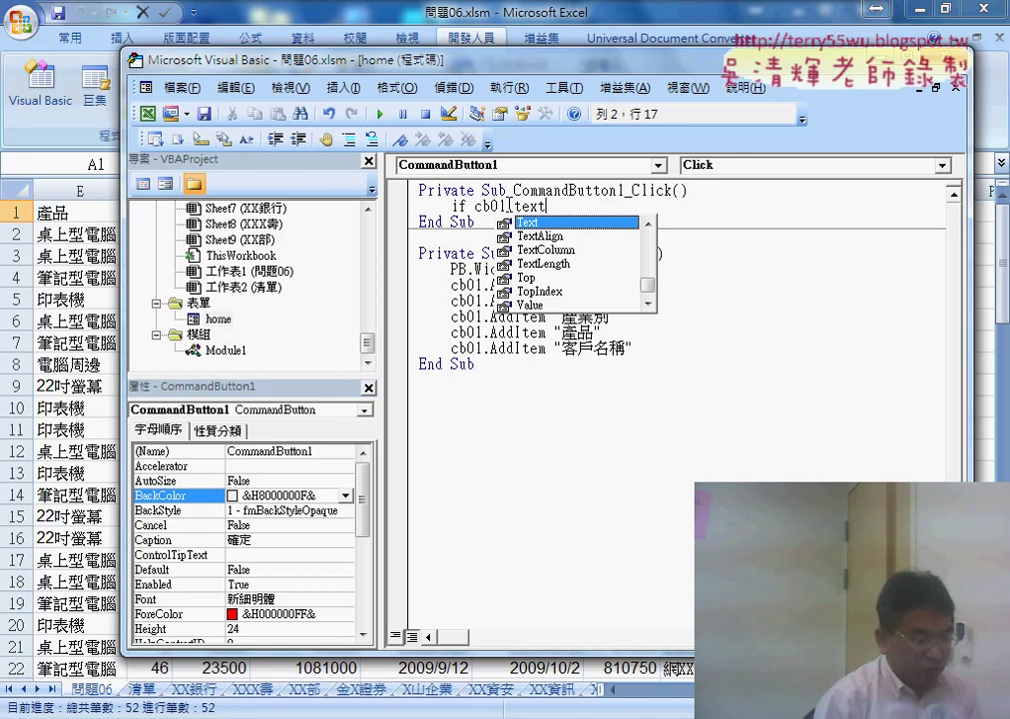
text(="")
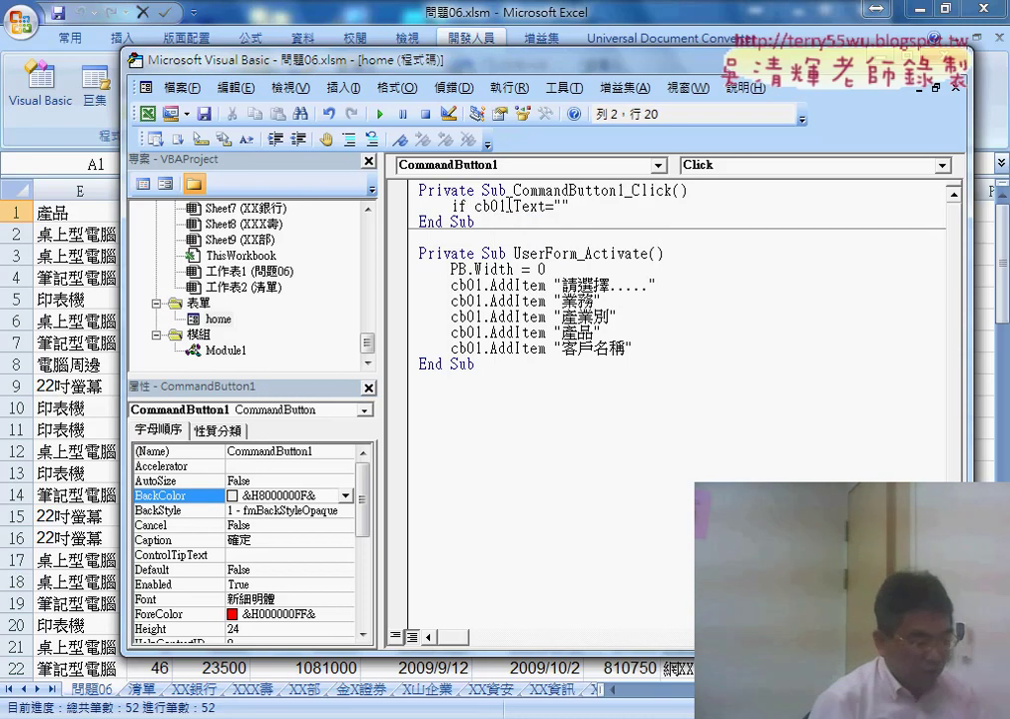
key(Left)
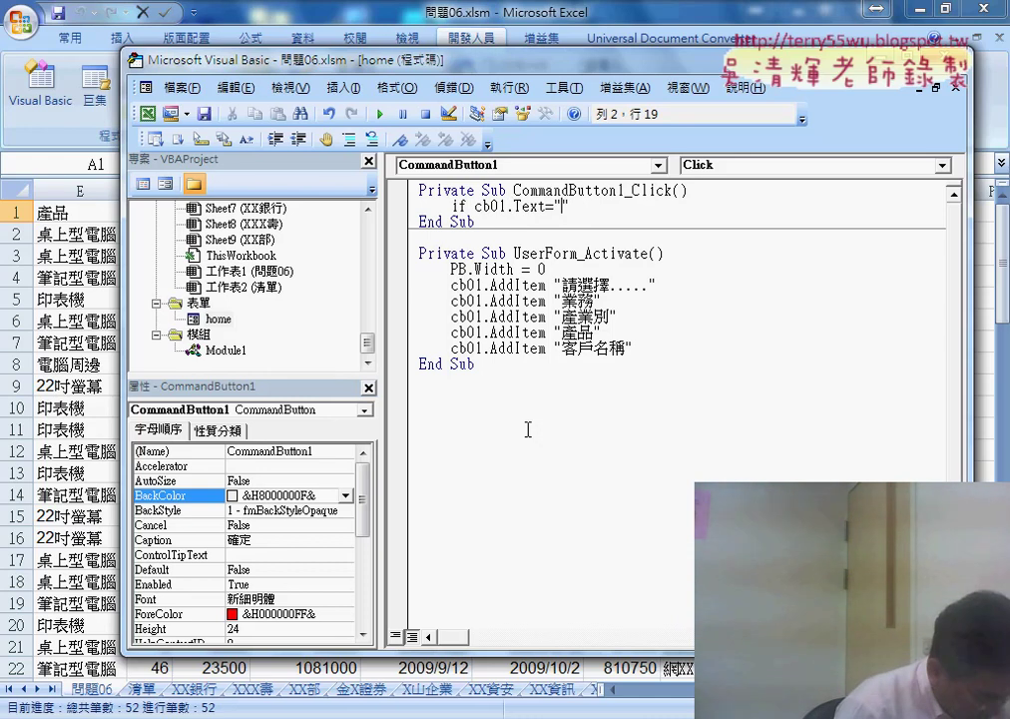
text(業務")
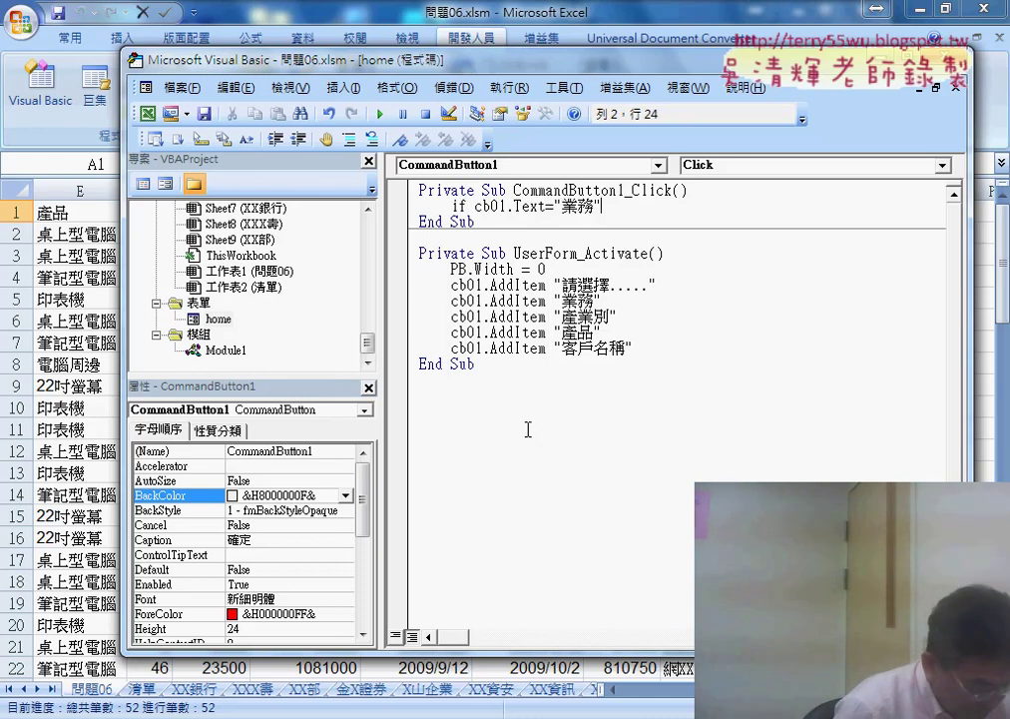
text( t)
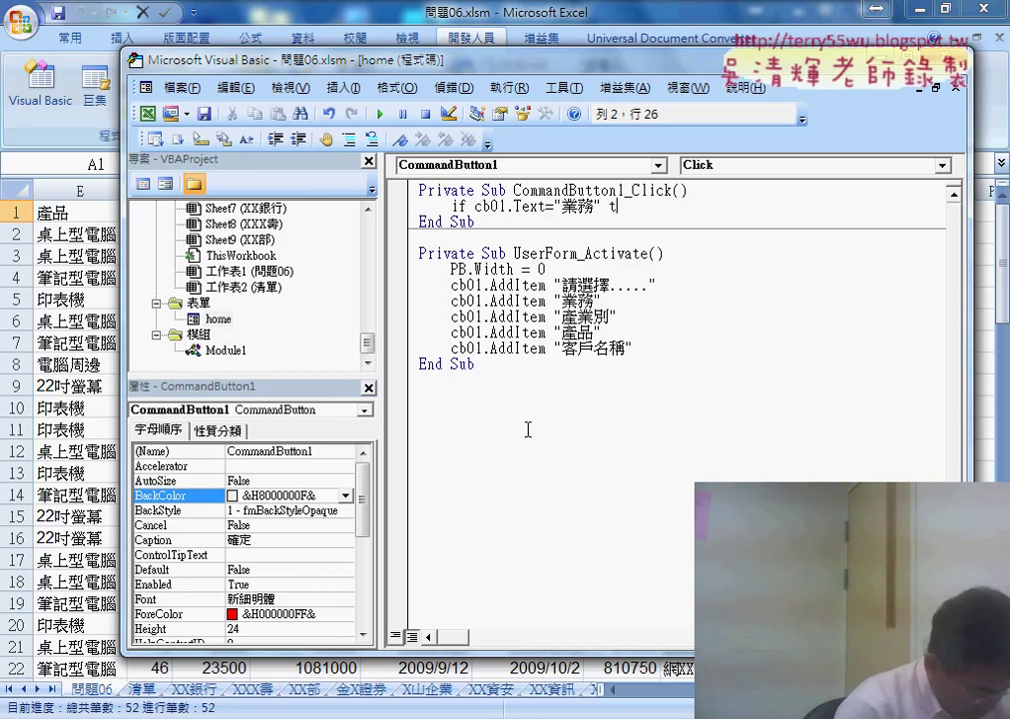
text(hen)
key(Return)
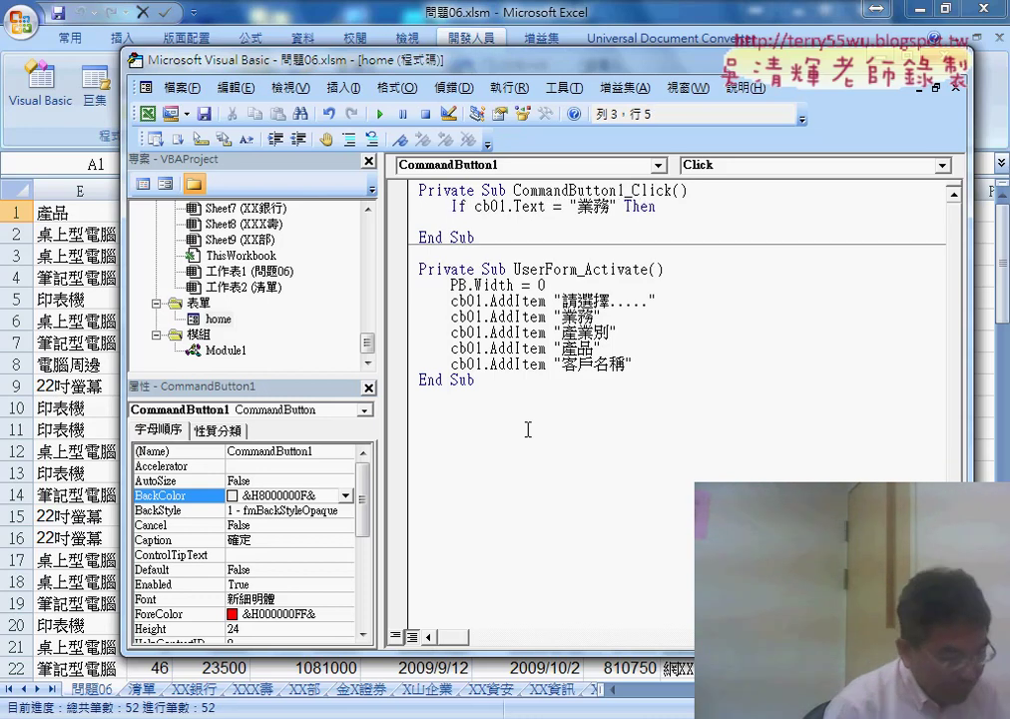
- Close the block with End If and begin an indented call line inside it
key(Return)
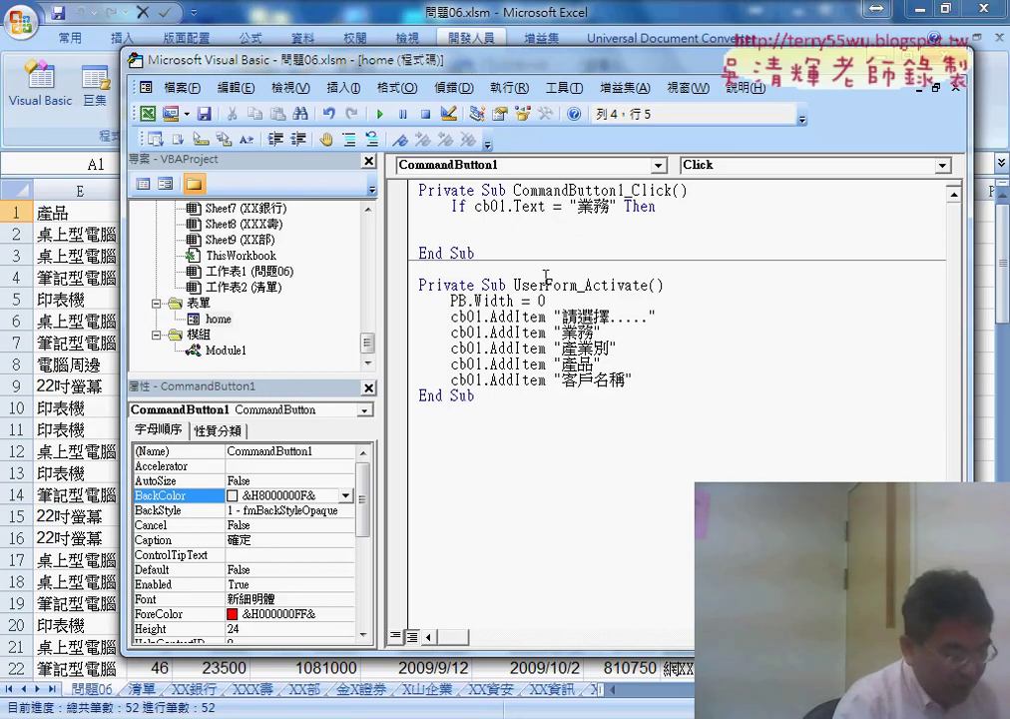
click(521, 222)
click(517, 233)
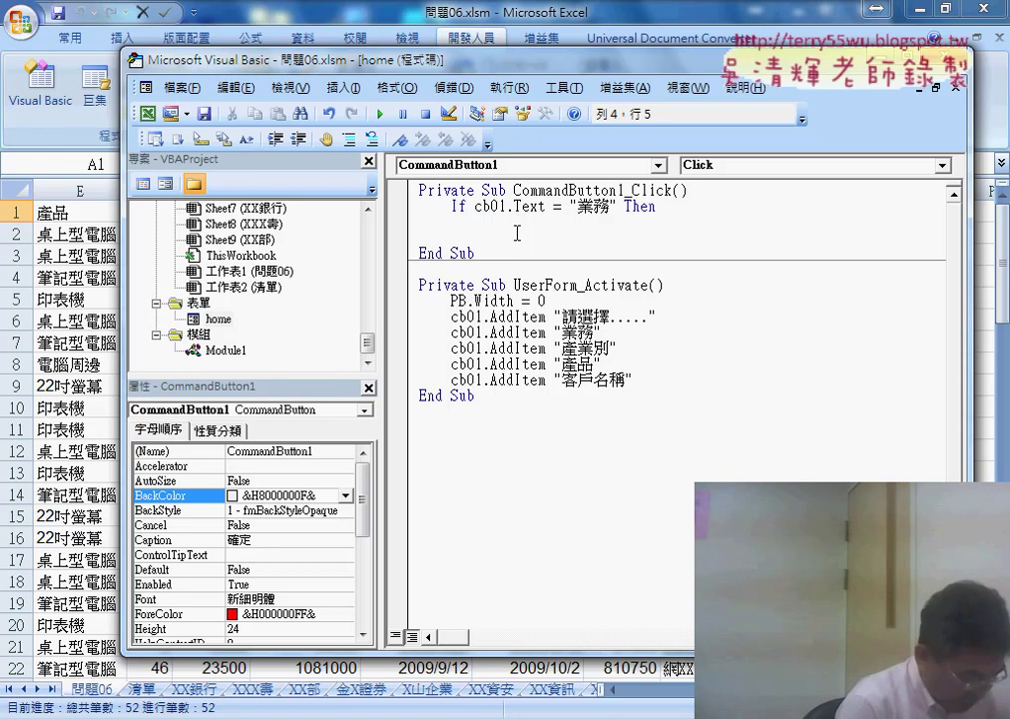
text(end)
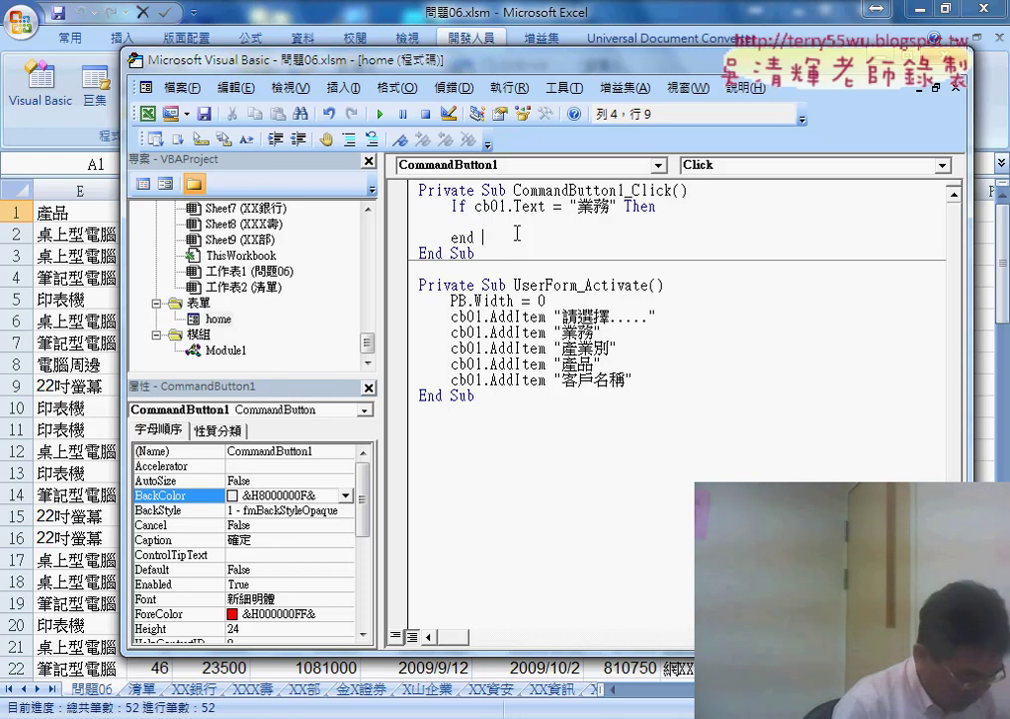
text(if)
key(Up)
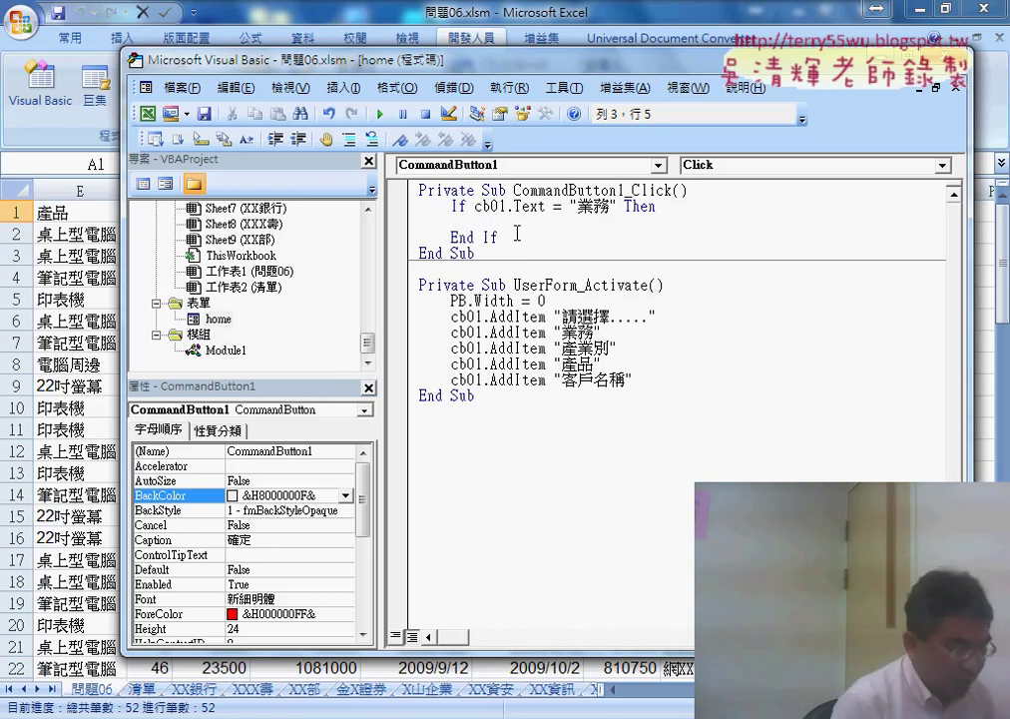
key(Tab)
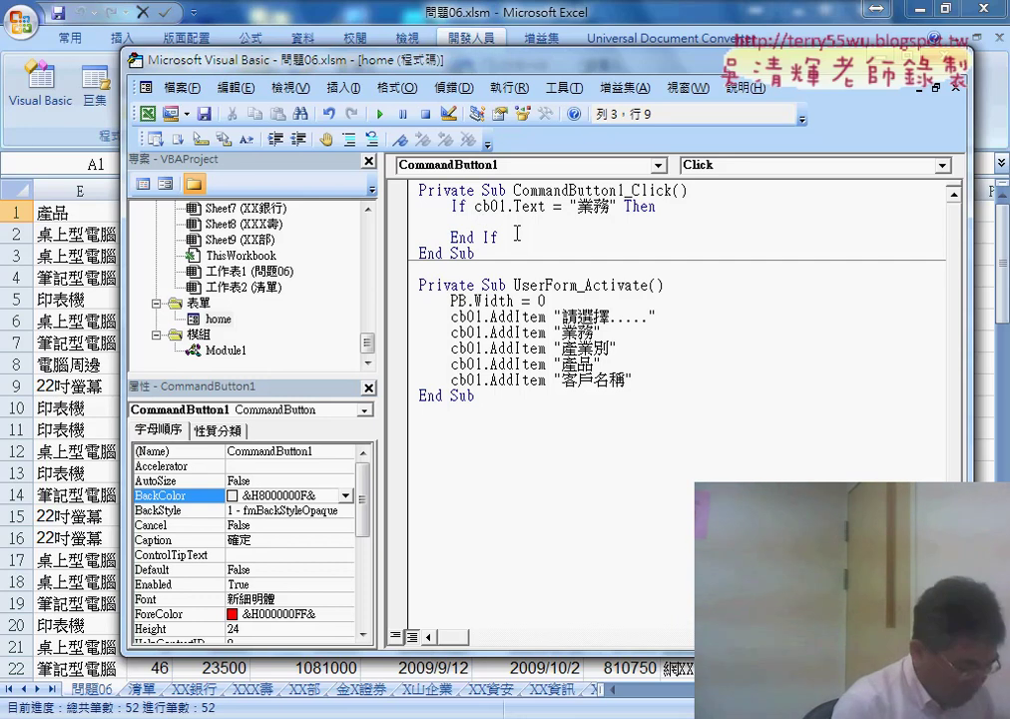
text(call )
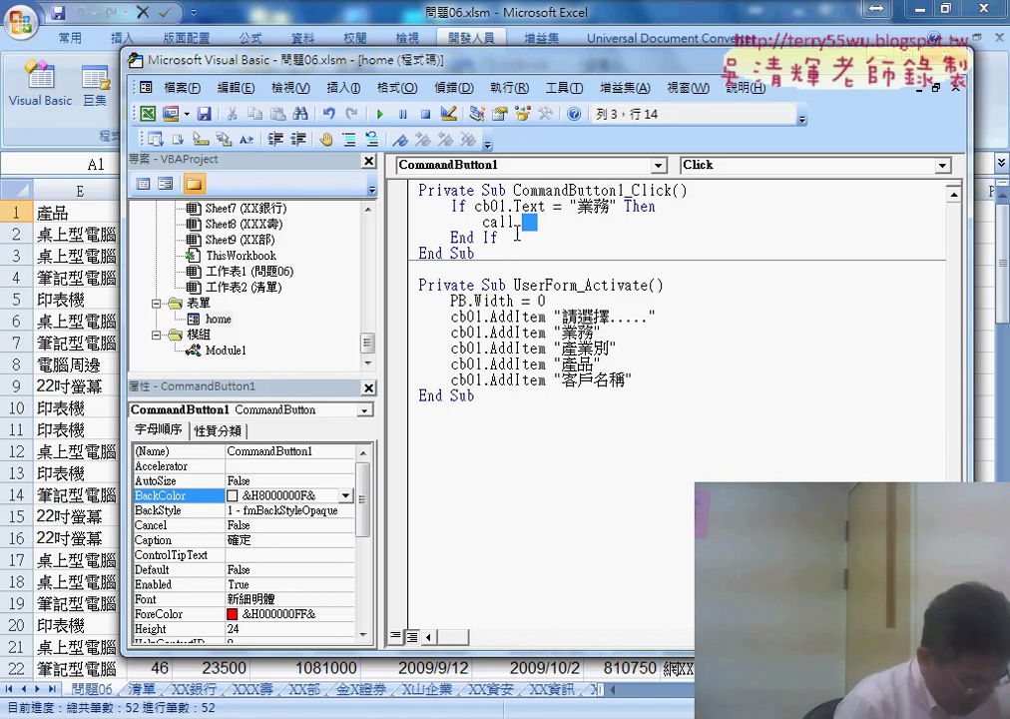
text(g)
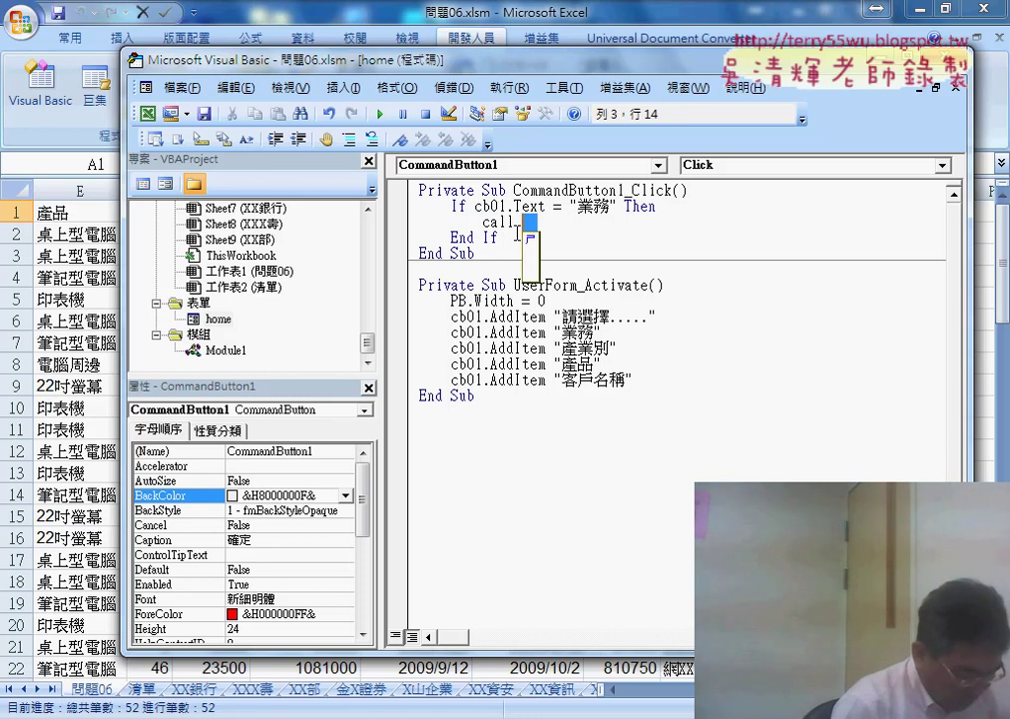
- Finish typing Call 批次篩選("A", 3) inside the 業務 branch
key(space)
text(批)
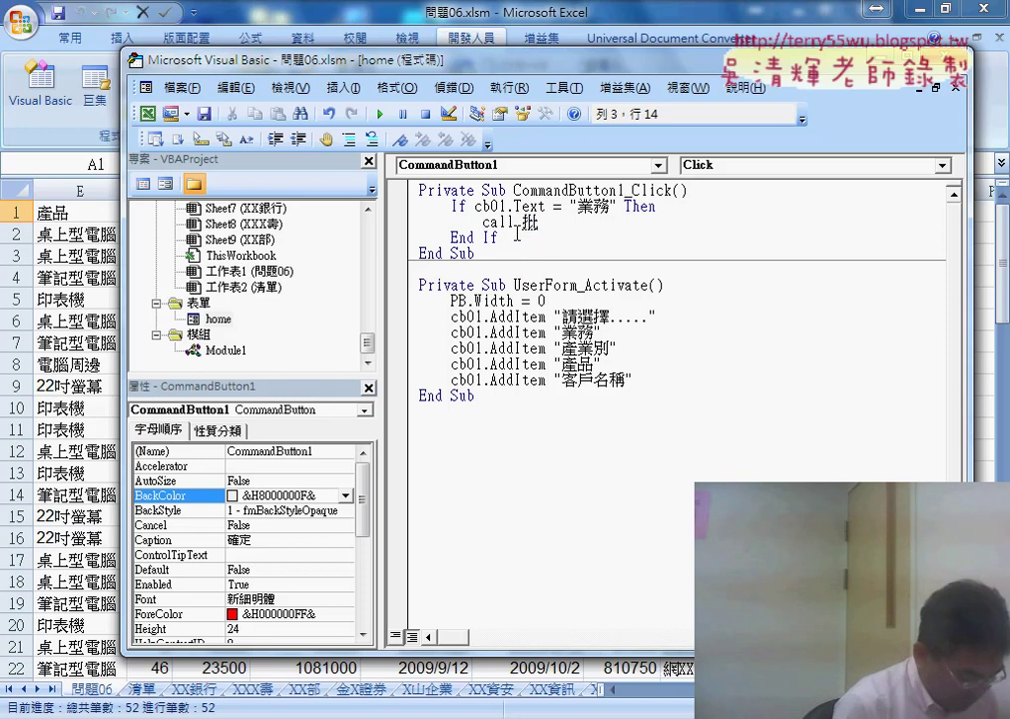
text(次)
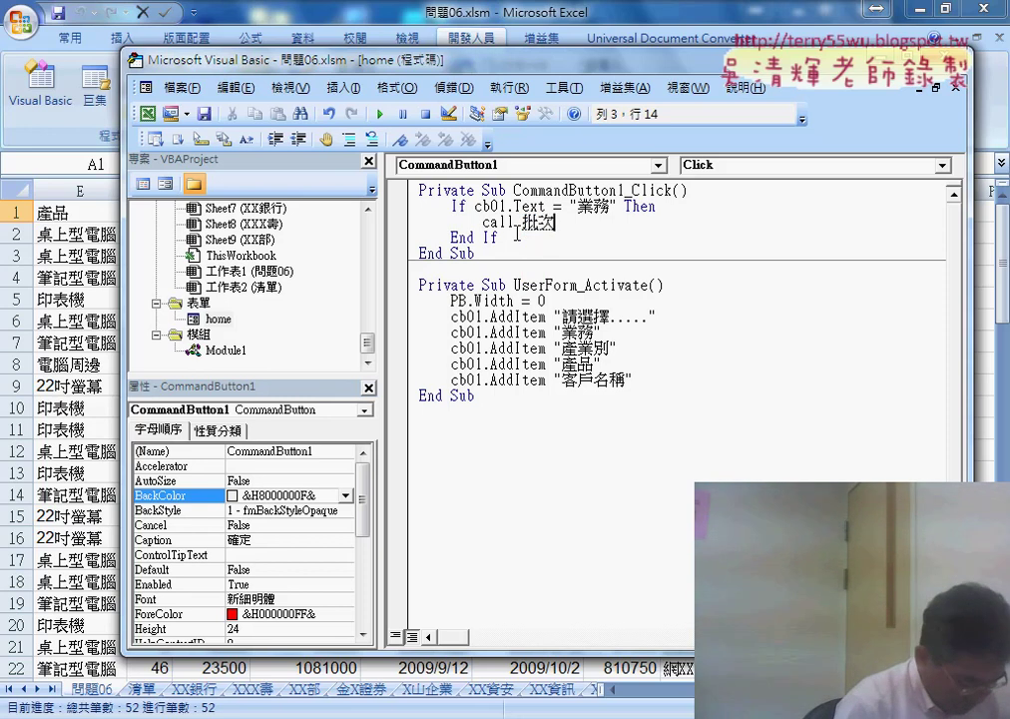
text(篩)
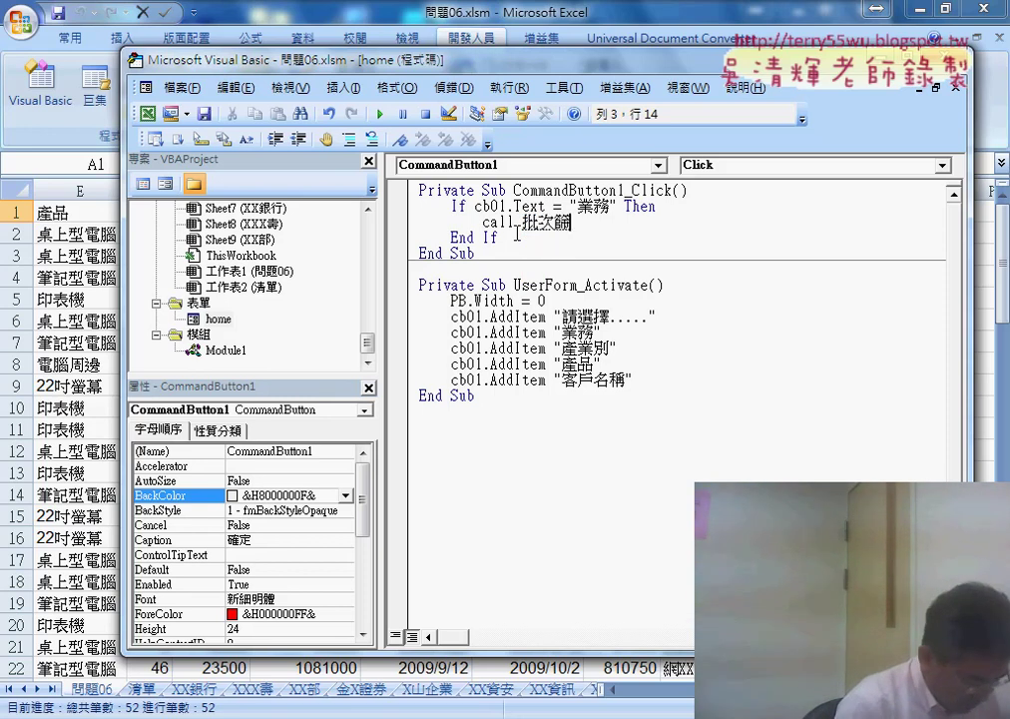
text(ㄒㄩ)
text(選)
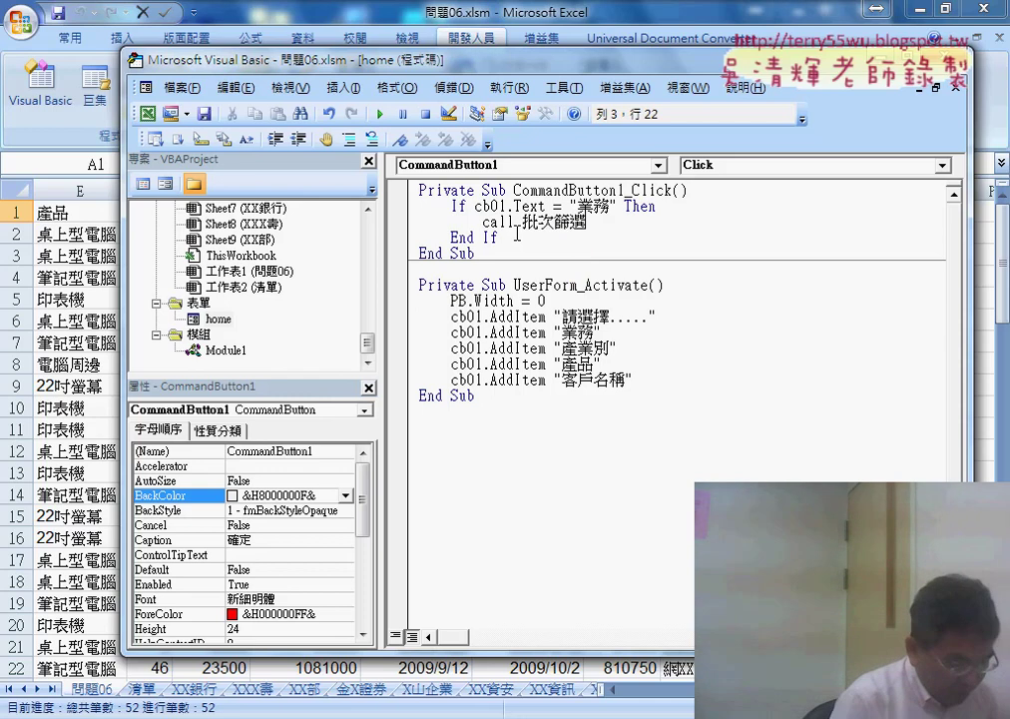
text(()
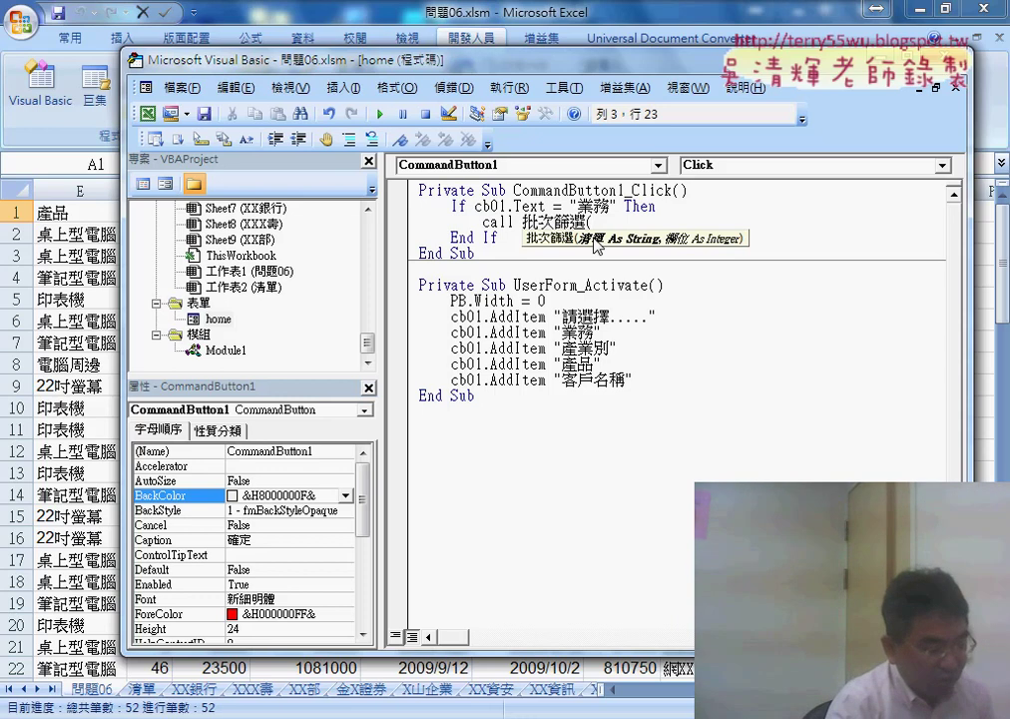
text(")
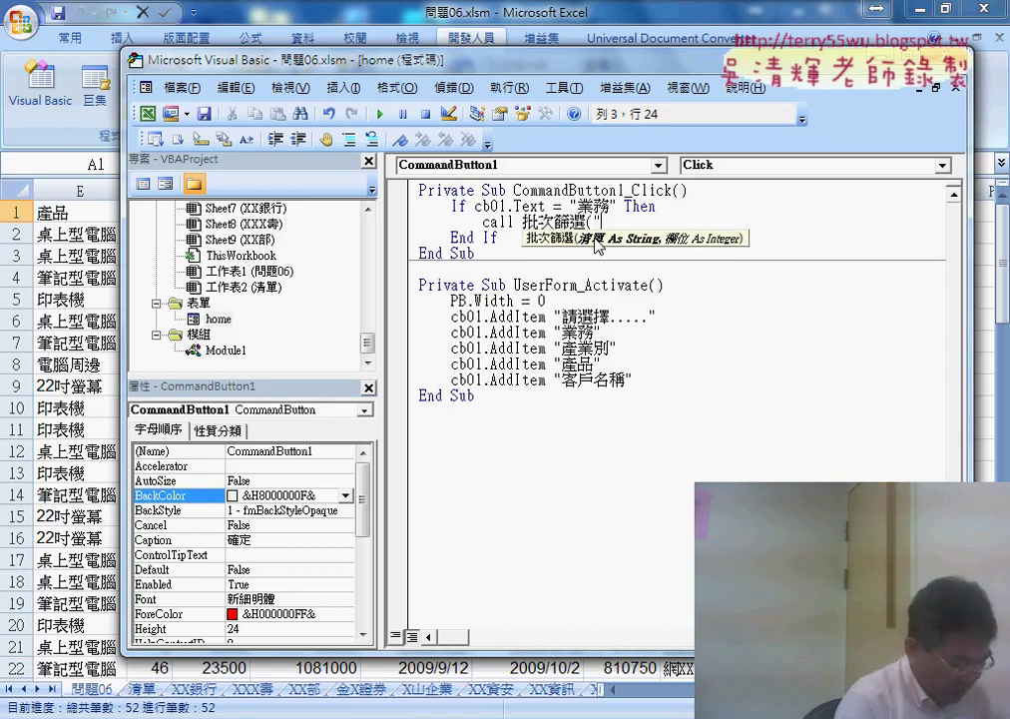
text(A)
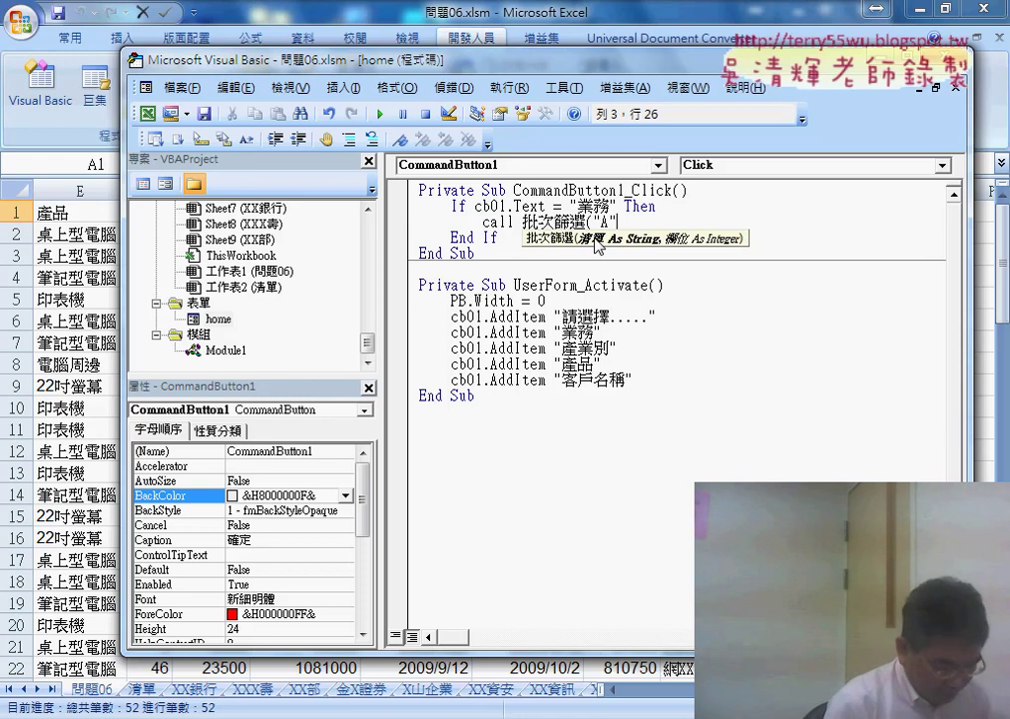
text(,)
key(Return)
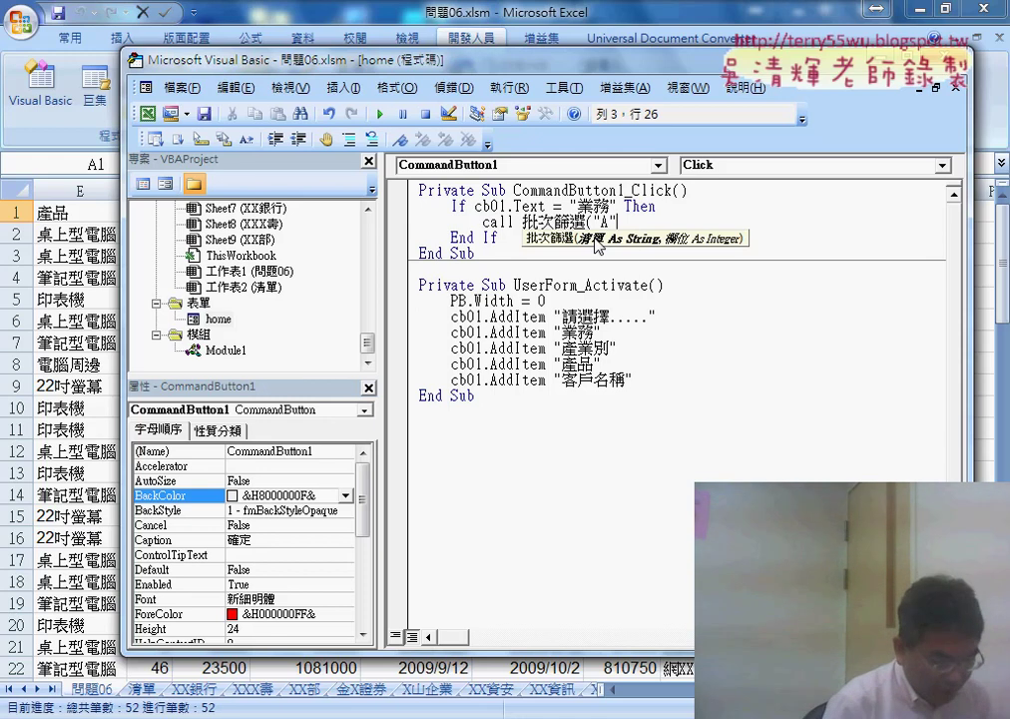
text(,3)
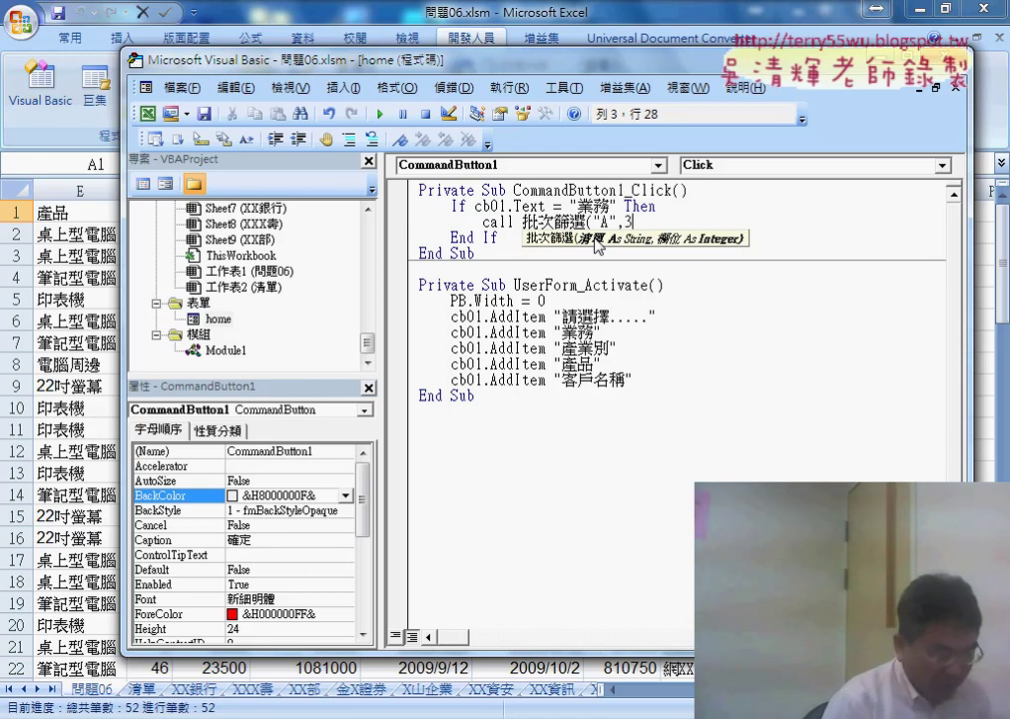
text())
key(Return)
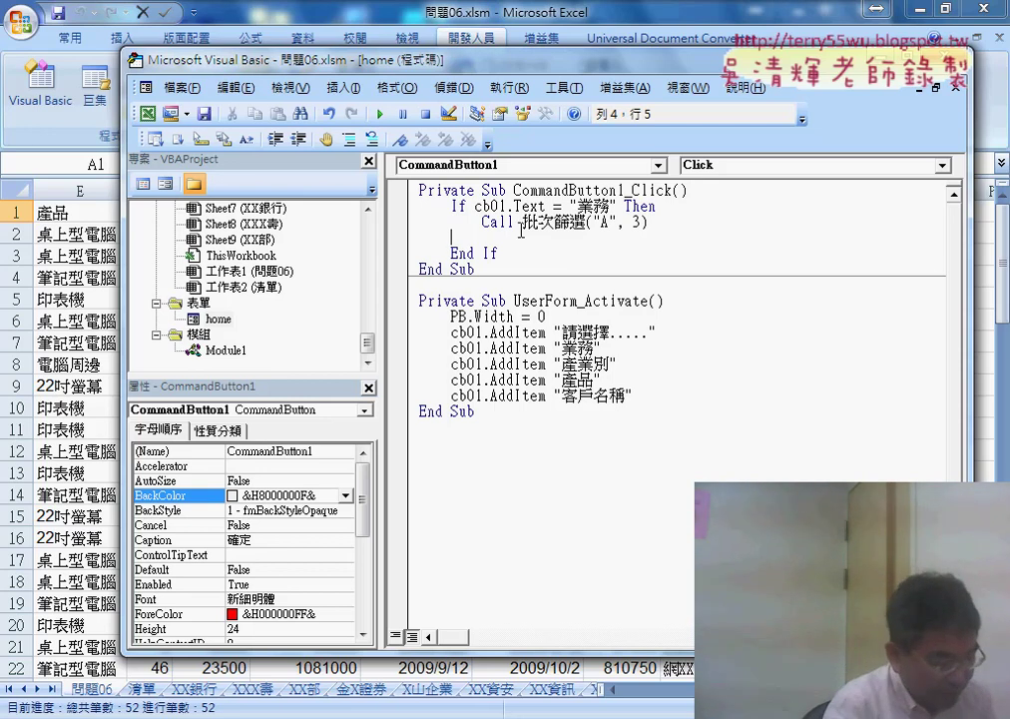
- Paste a copy of the If line and its call, turning the copy into an ElseIf
drag(654, 221, 425, 212)
key(ctrl+c)
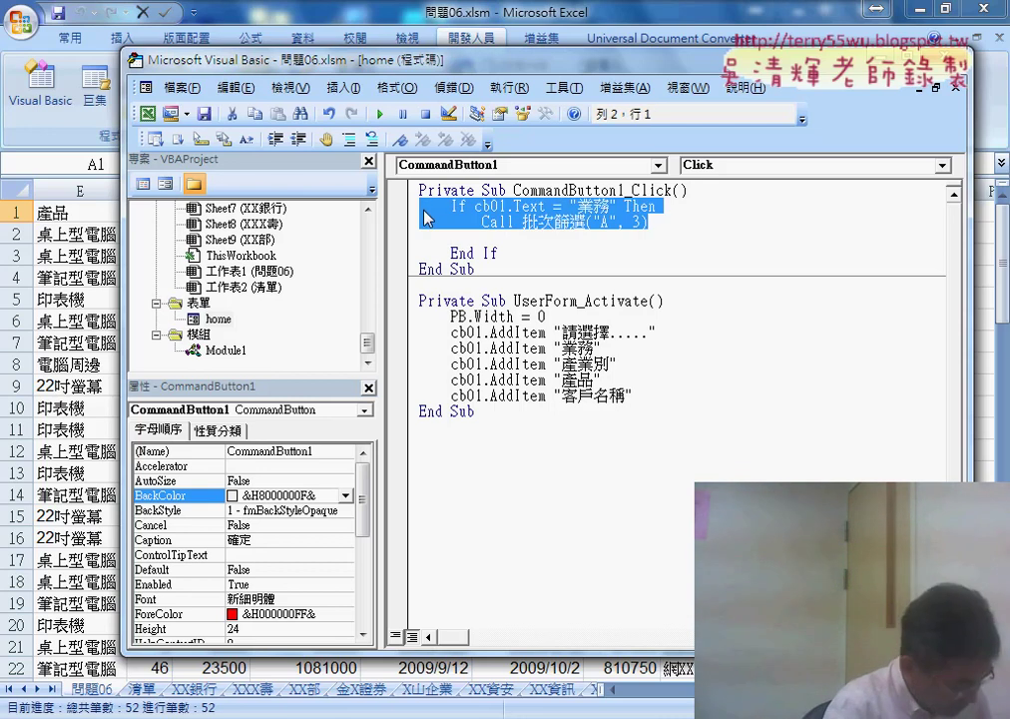
click(426, 237)
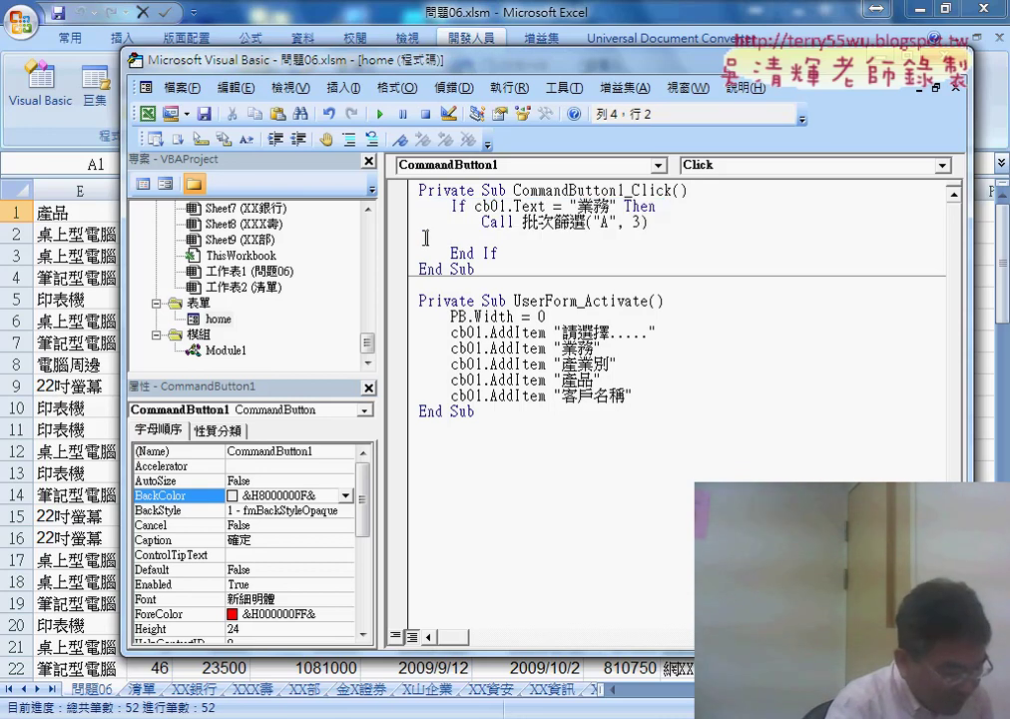
key(ctrl+v)
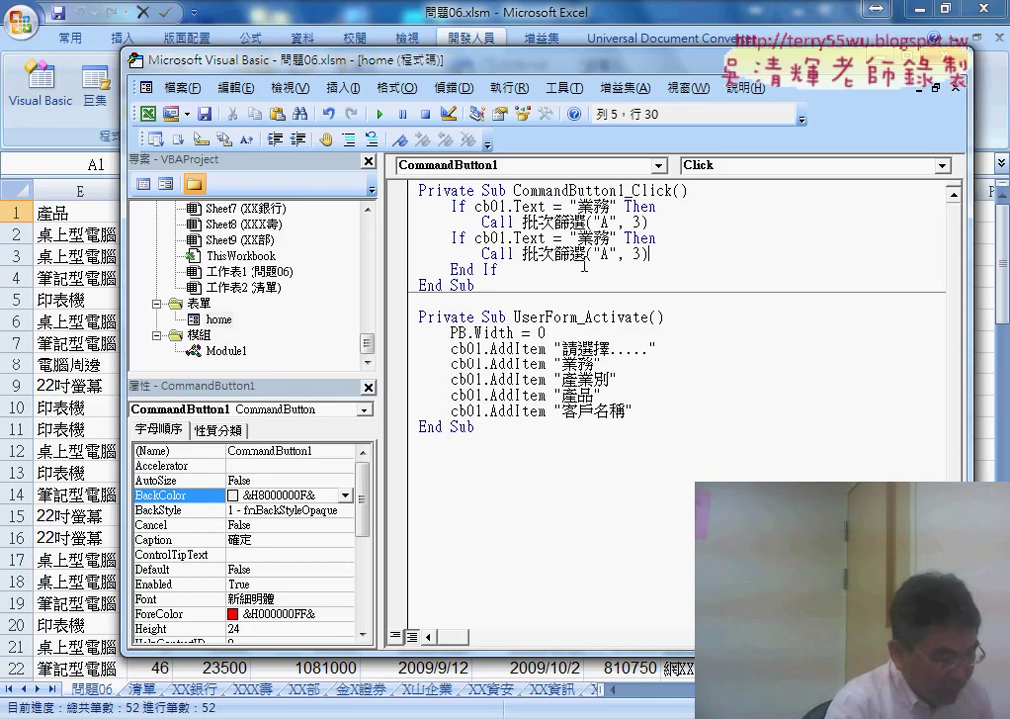
click(459, 238)
key(Left)
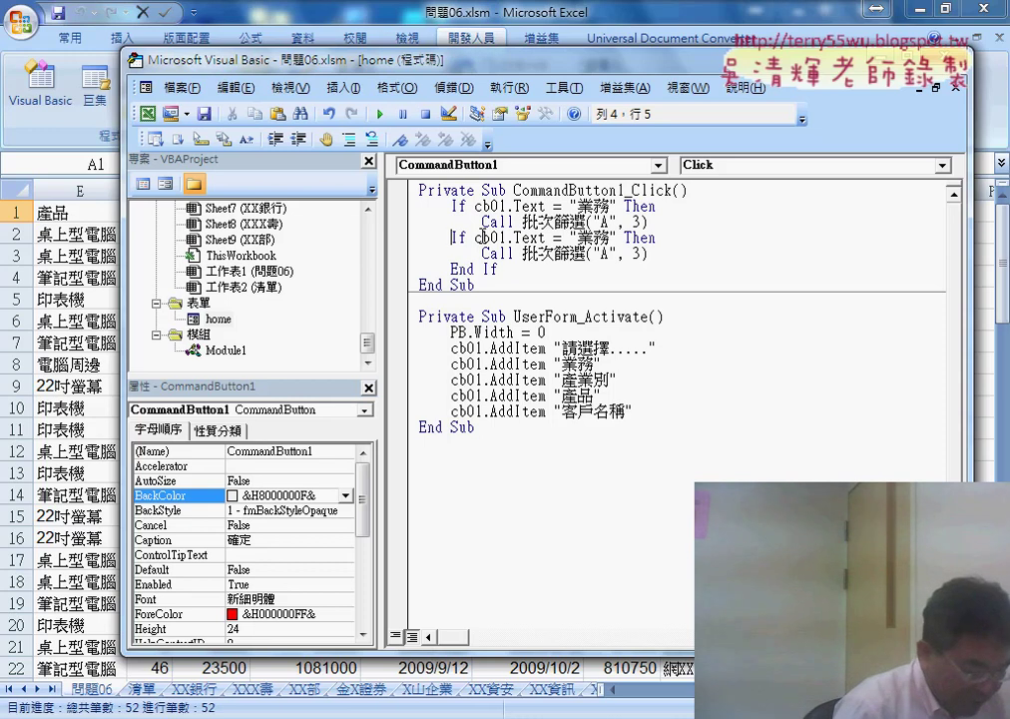
text(el)
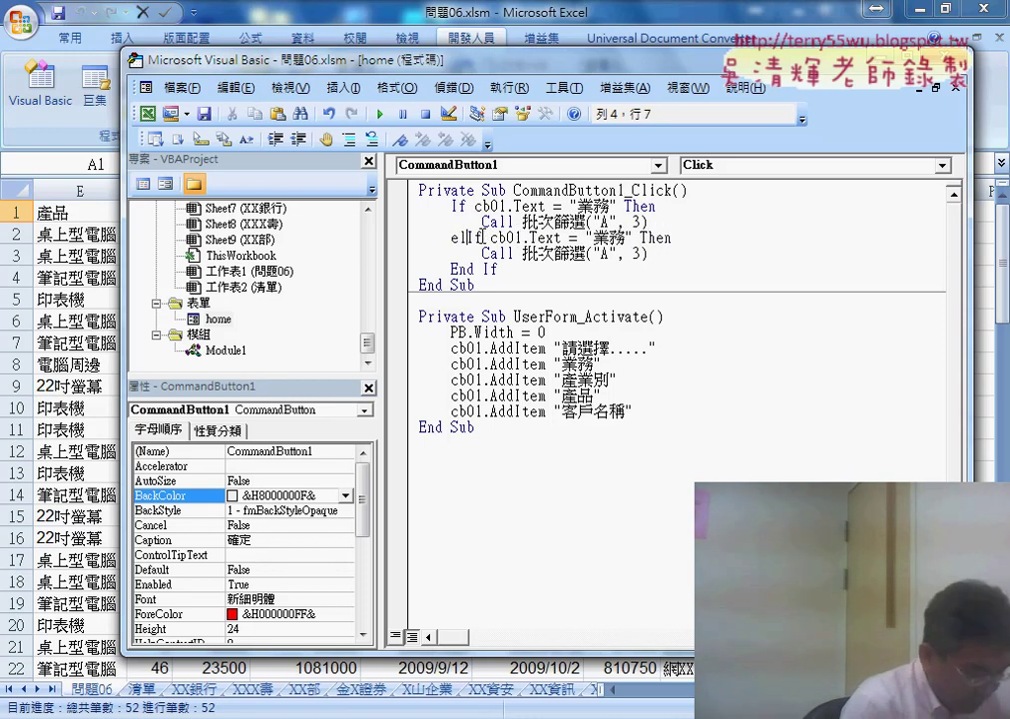
text(se)
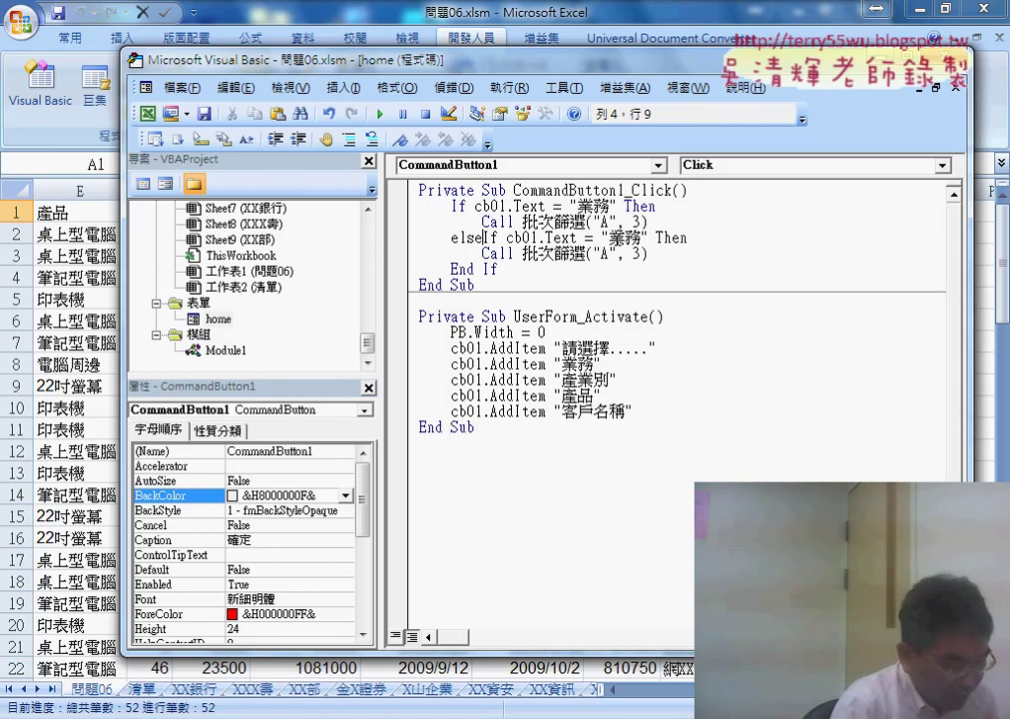
- Make the ElseIf test 產業別 and call 批次篩選("B", 4)
double_click(589, 379)
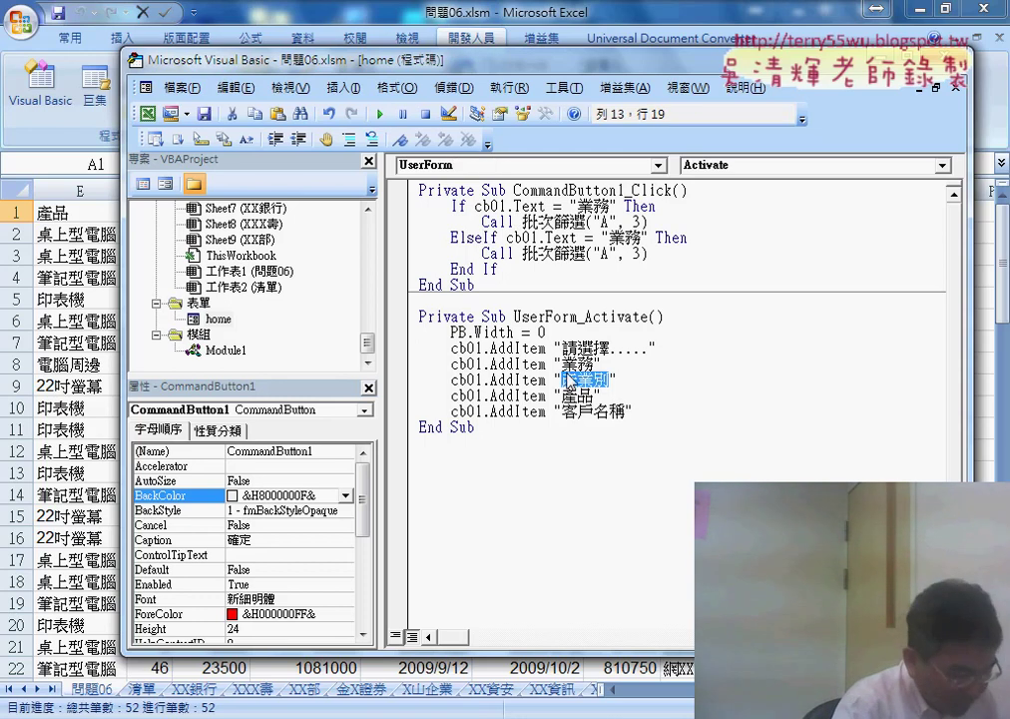
key(ctrl+c)
double_click(670, 238)
key(ctrl+v)
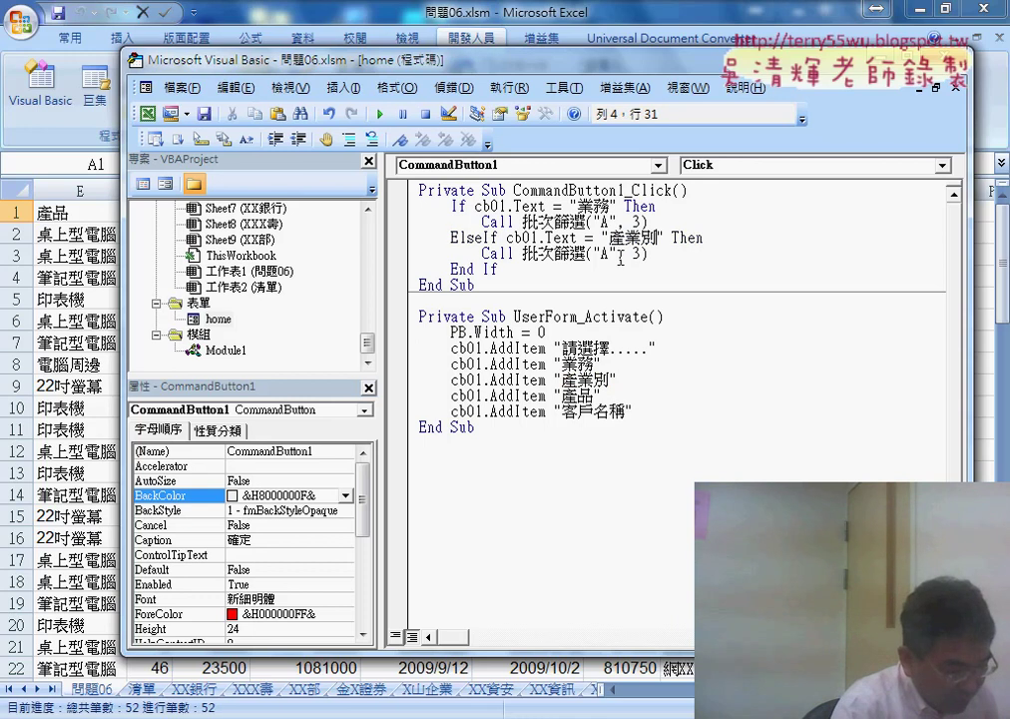
double_click(603, 253)
text(B)
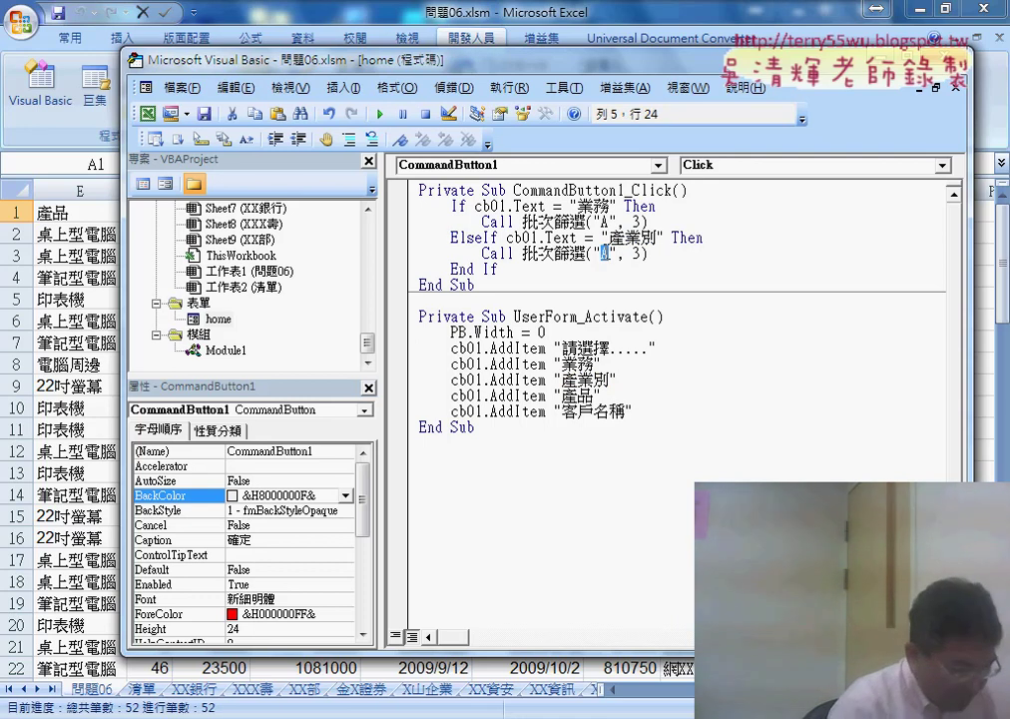
double_click(640, 254)
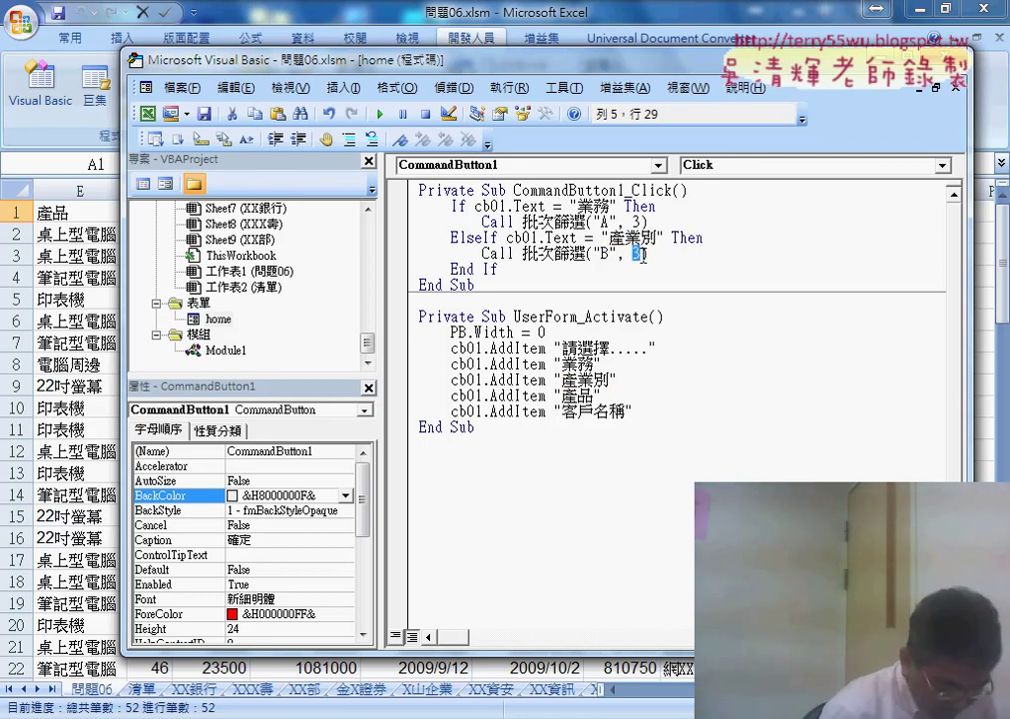
text(4)
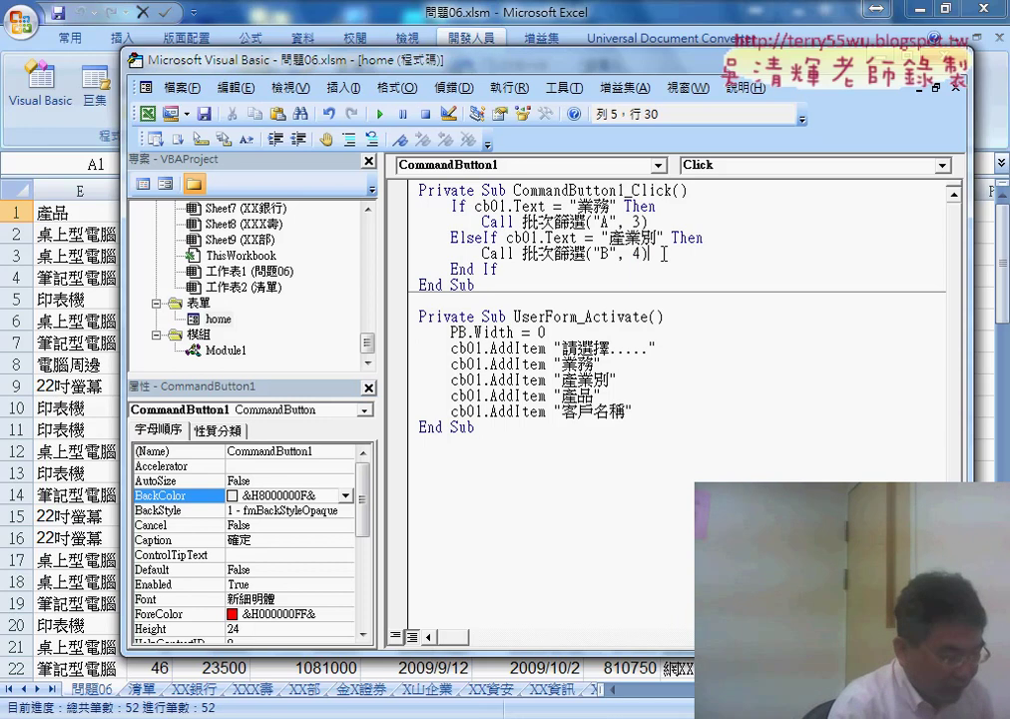
- Add two more copies of the 產業別 ElseIf branch below it
drag(664, 254, 404, 247)
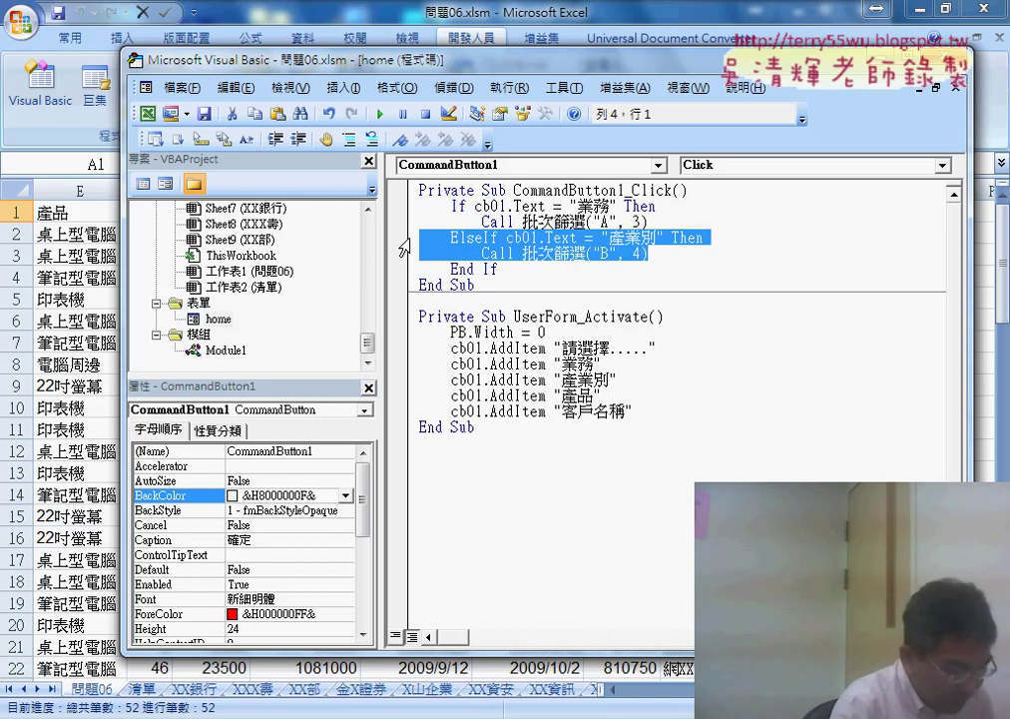
click(676, 251)
key(Return)
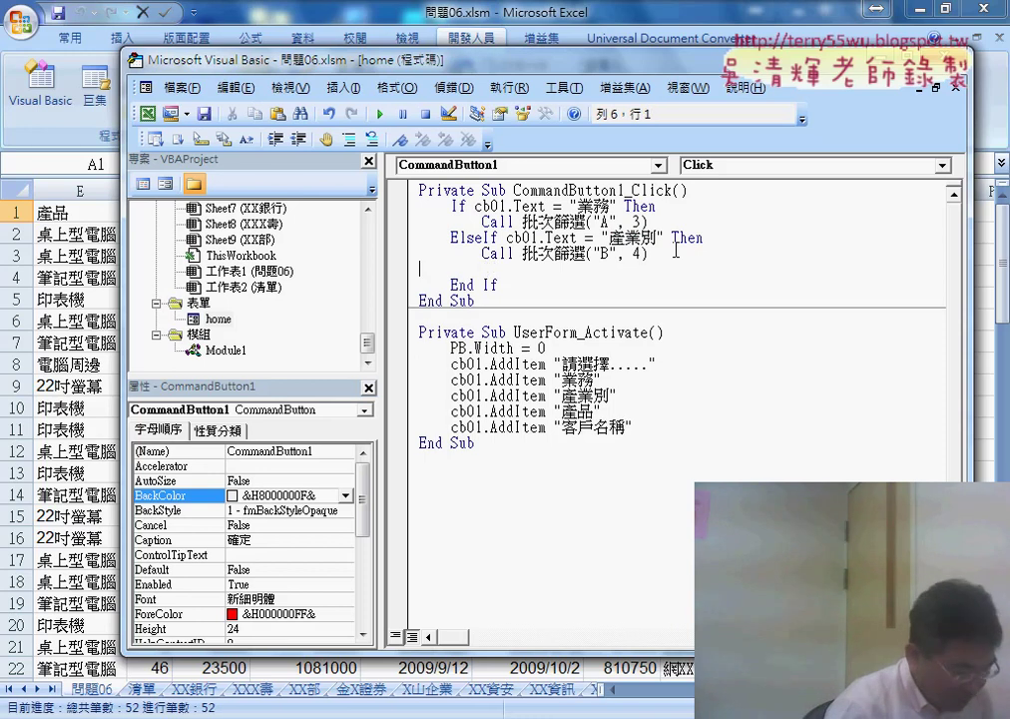
key(ctrl+v)
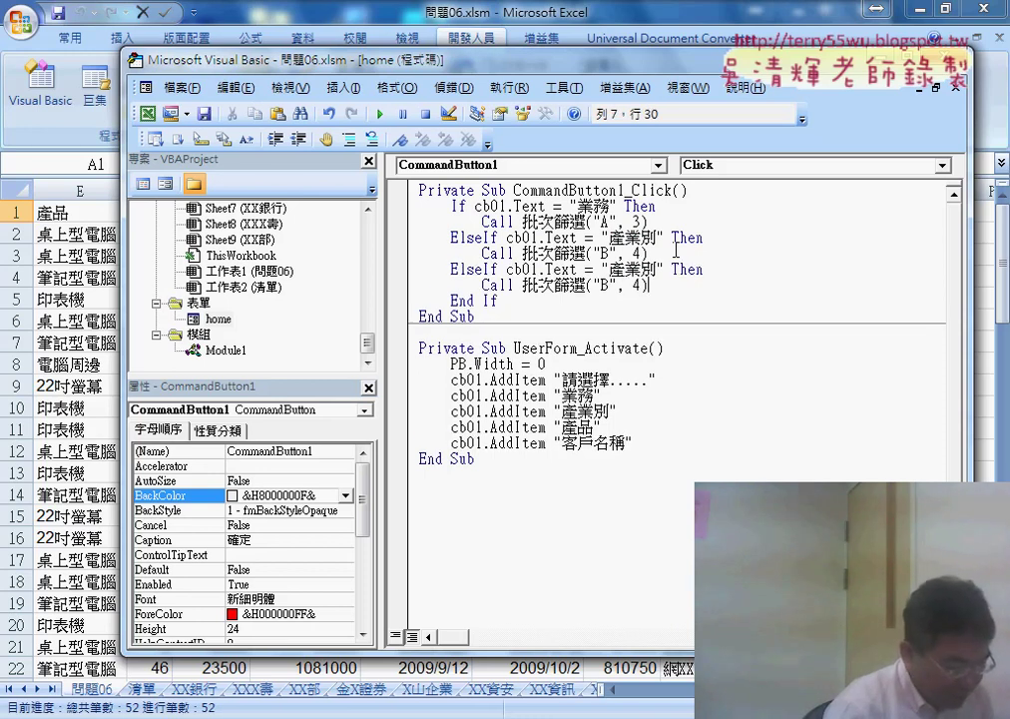
key(Return)
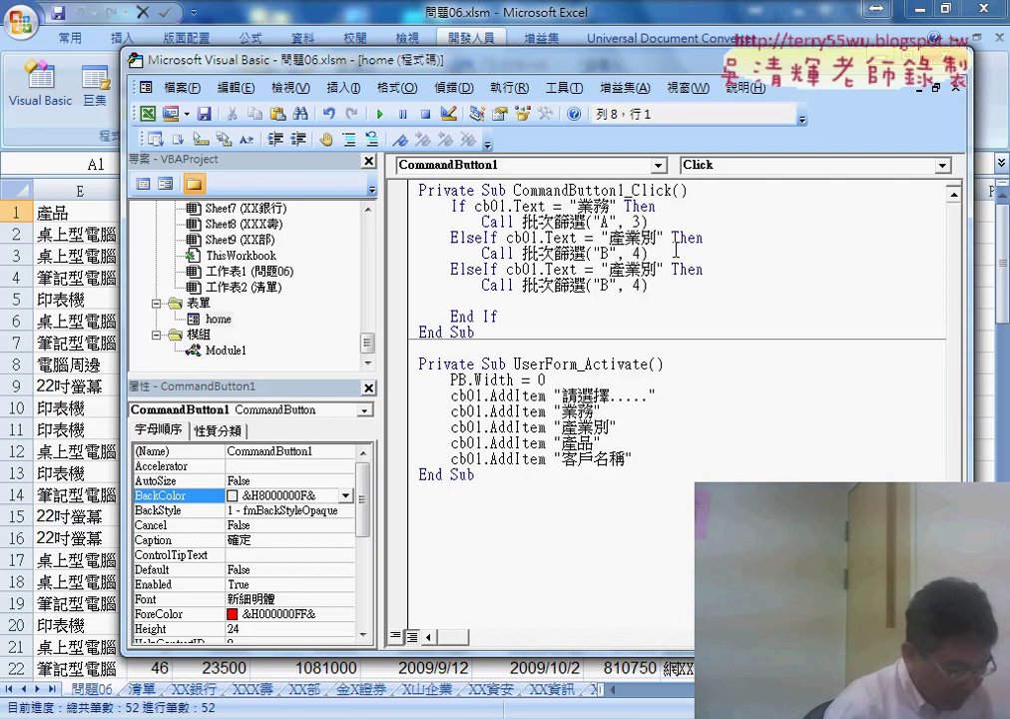
key(ctrl+v)
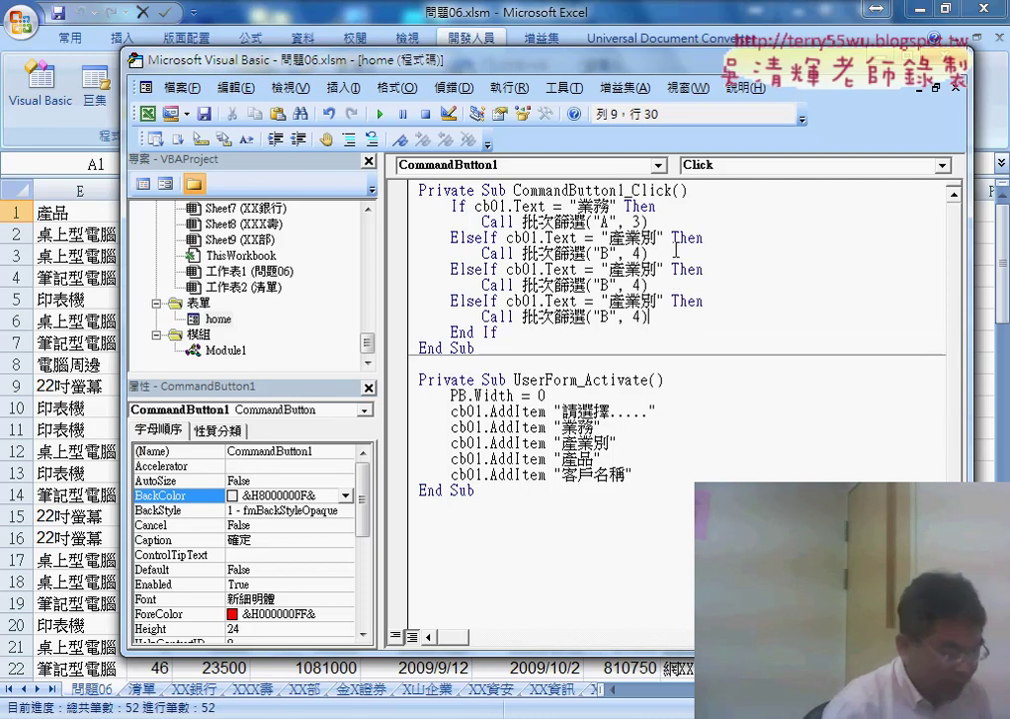
- Add an Else branch containing Exit Sub
key(Return)
key(BackSpace)
text(e)
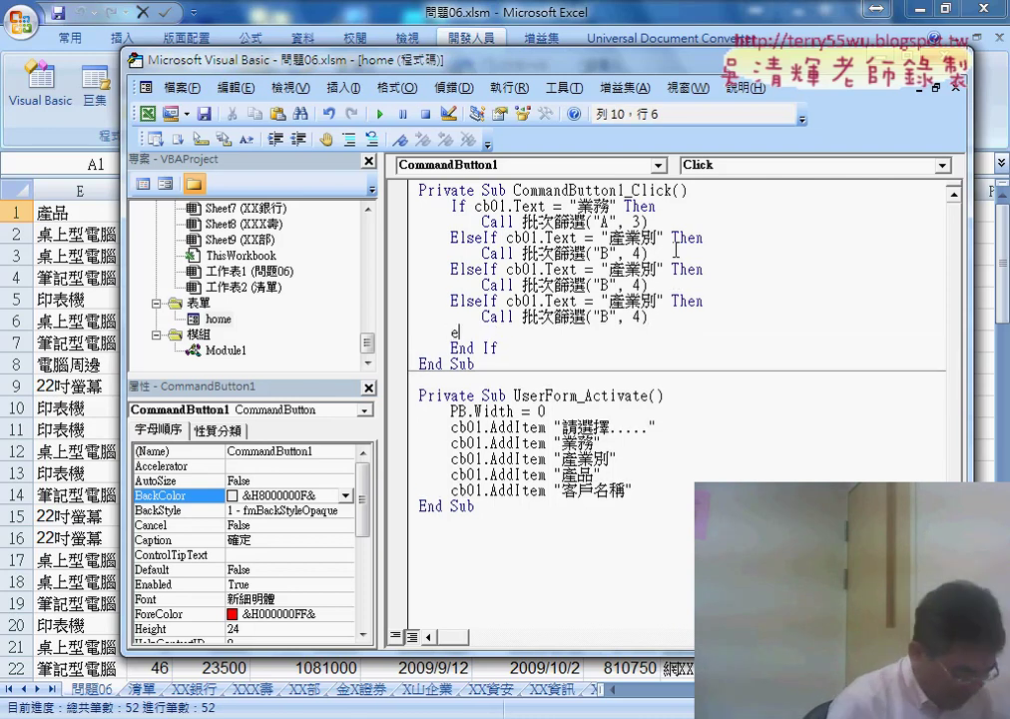
text(lse)
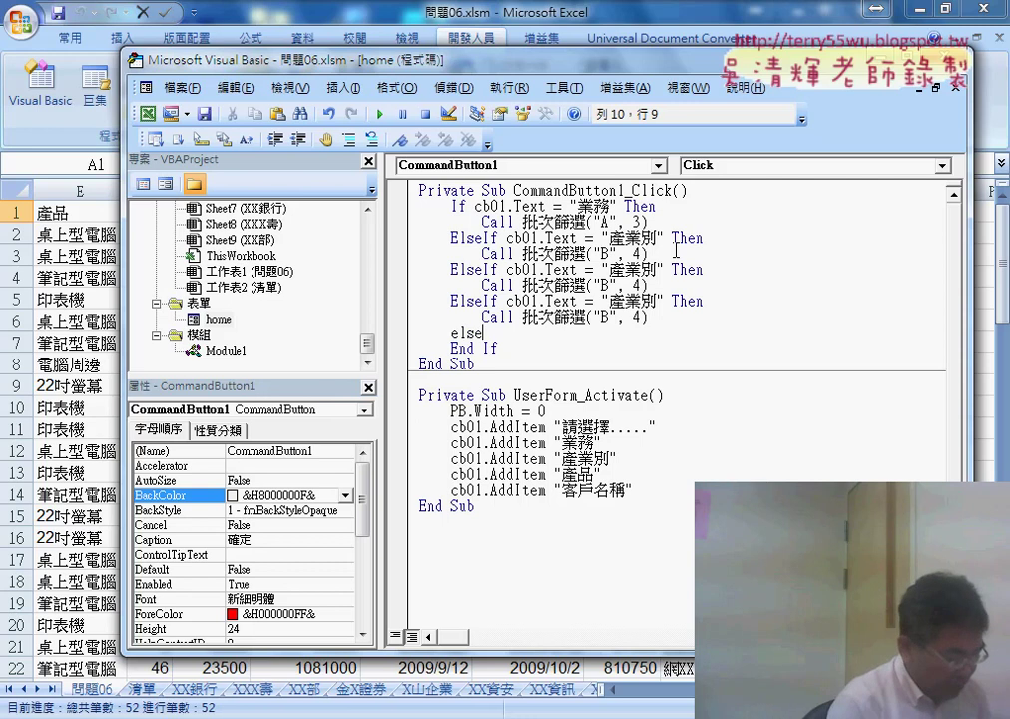
key(Return)
key(Tab)
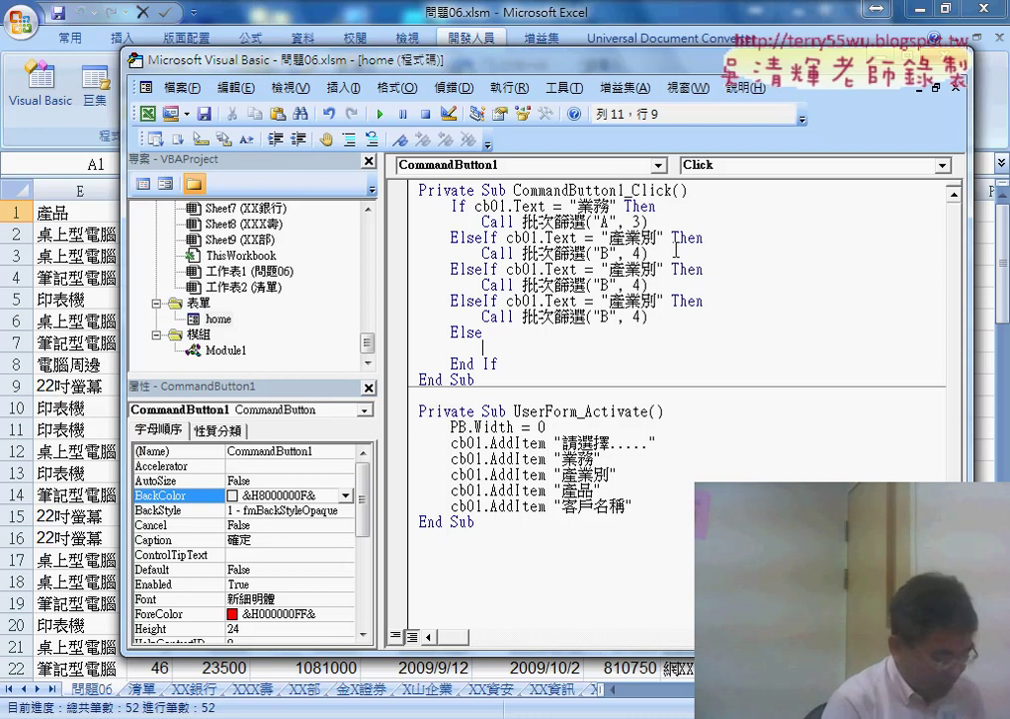
text(ex)
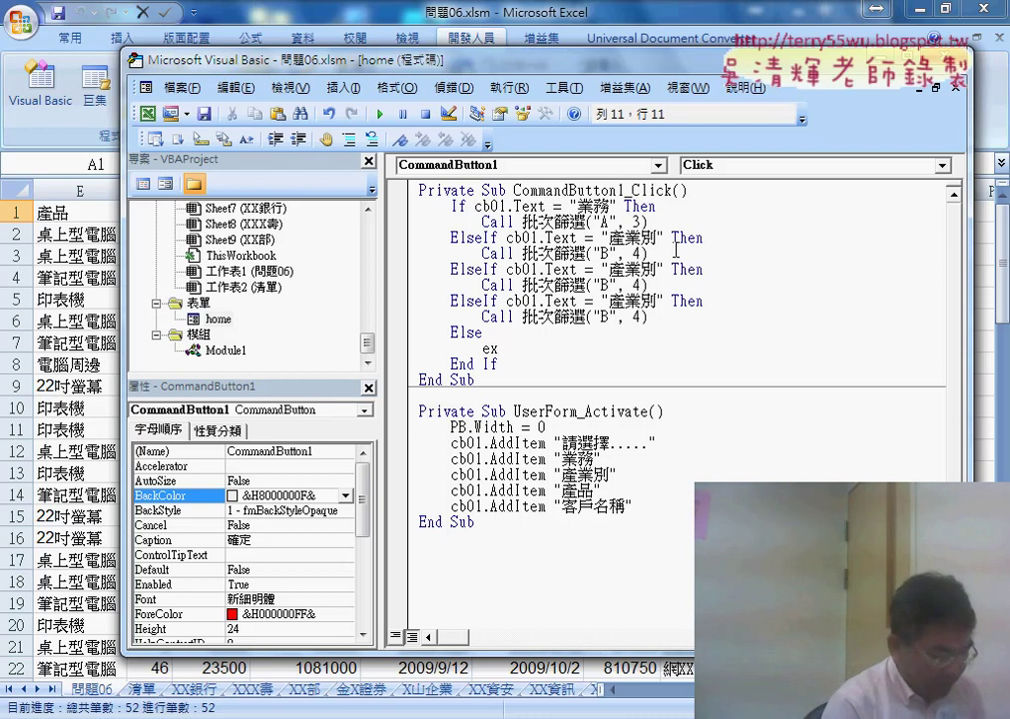
text(its)
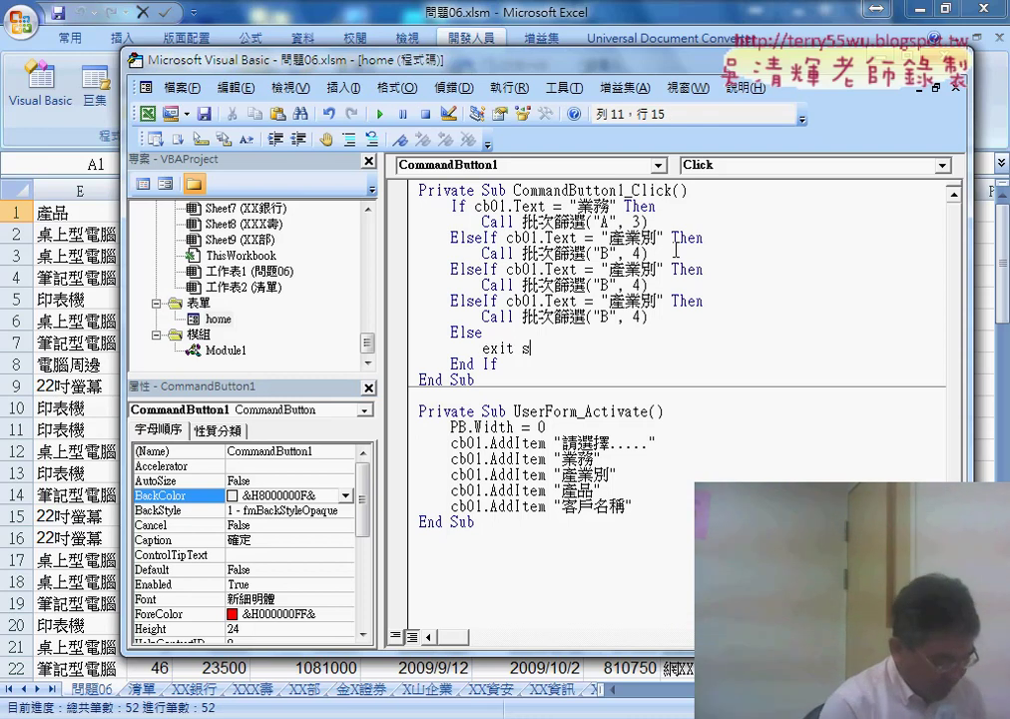
text(ub)
key(Down)
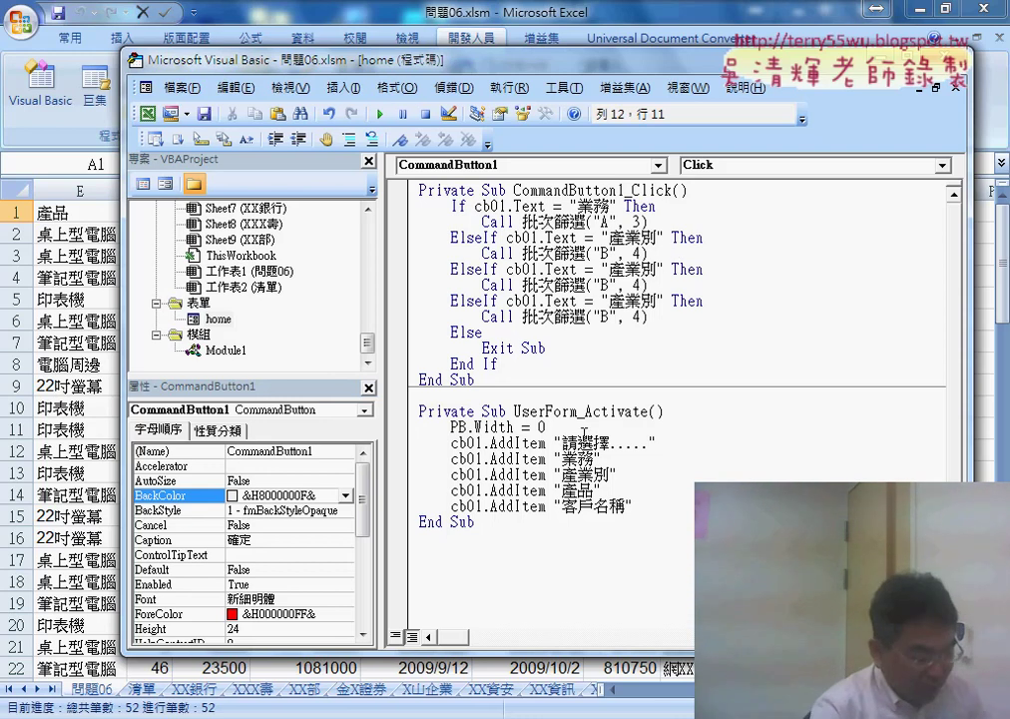
- Change the second and third ElseIf conditions to 產品 and 客戶名稱
double_click(577, 490)
key(ctrl+c)
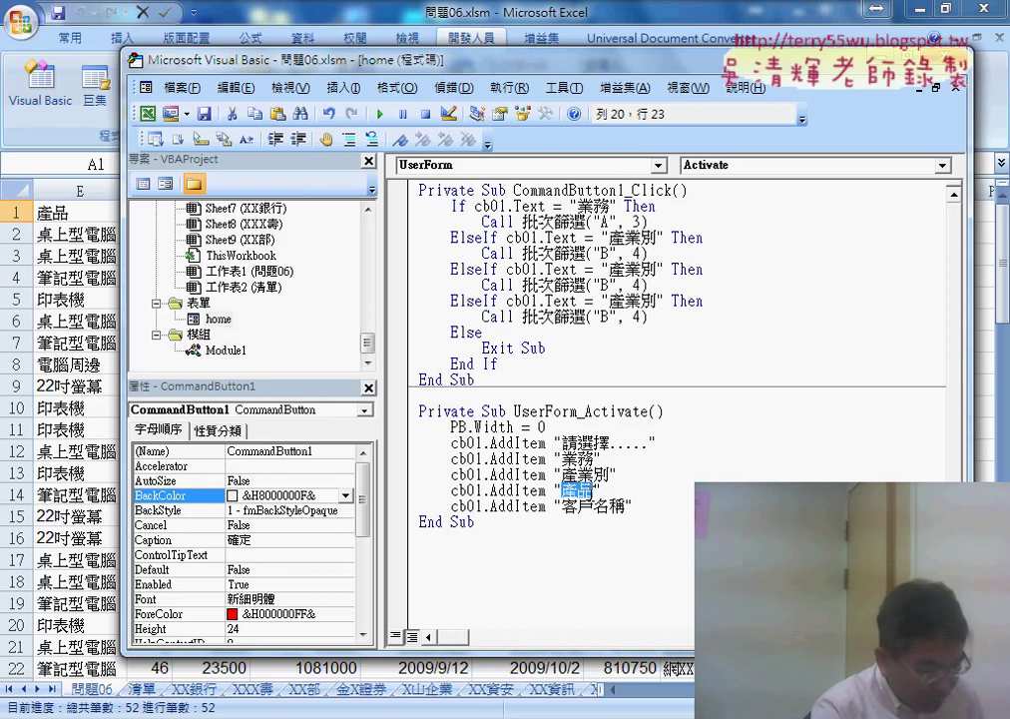
double_click(631, 268)
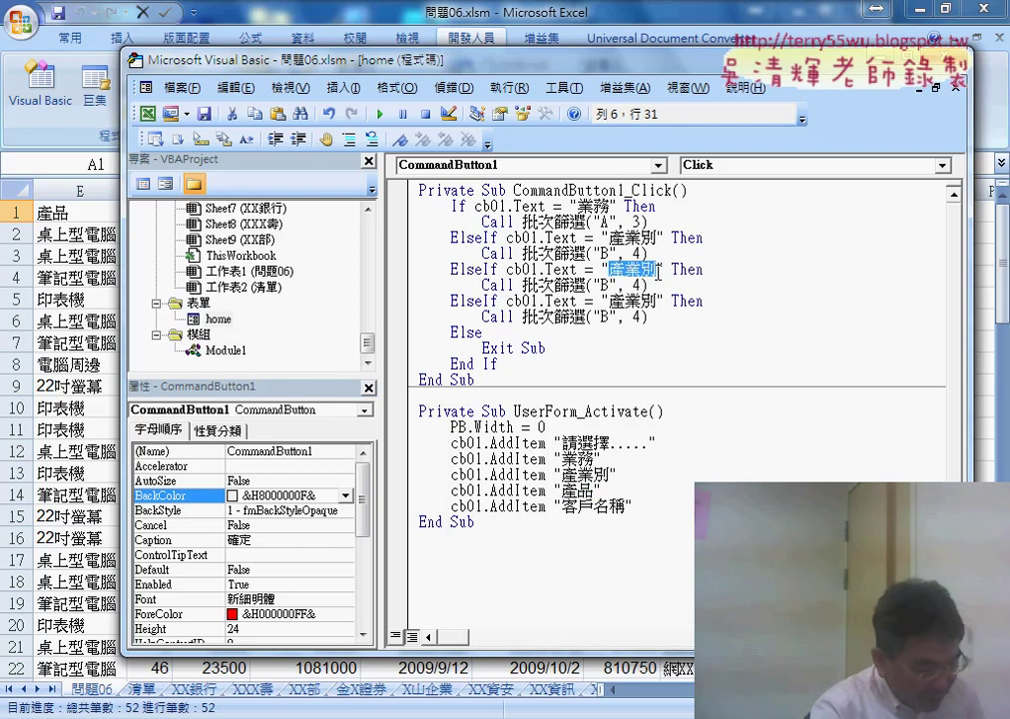
key(ctrl+v)
drag(561, 506, 625, 506)
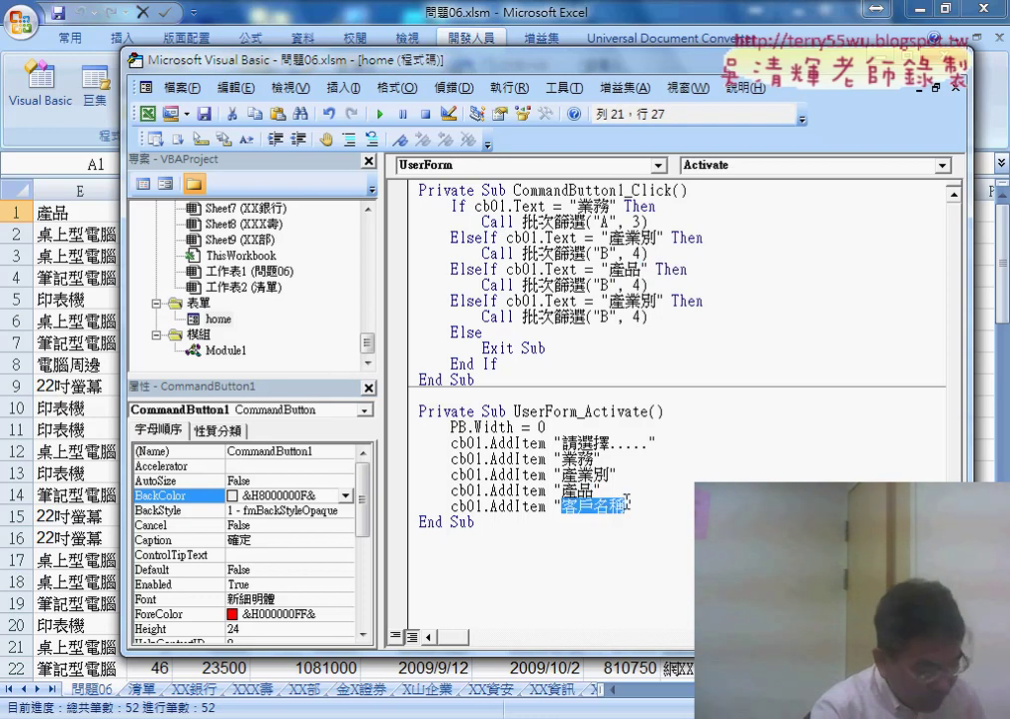
double_click(631, 301)
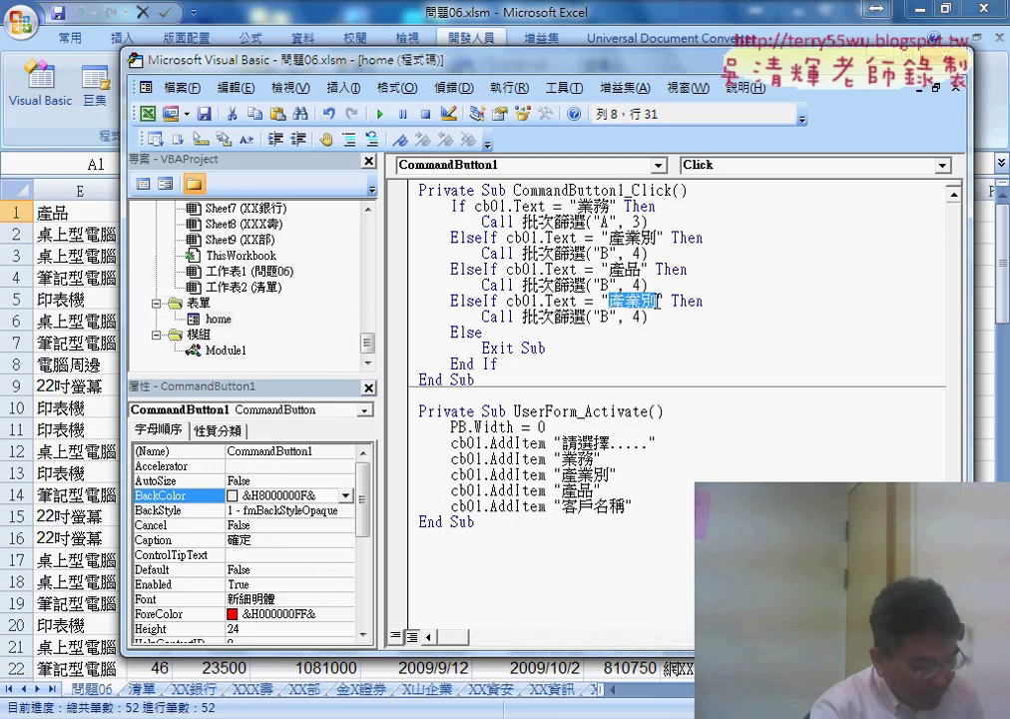
text(客戶名稱)
- Set their calls to 批次篩選("C", 5) and 批次篩選("D", 12), then reopen the home form design
double_click(603, 284)
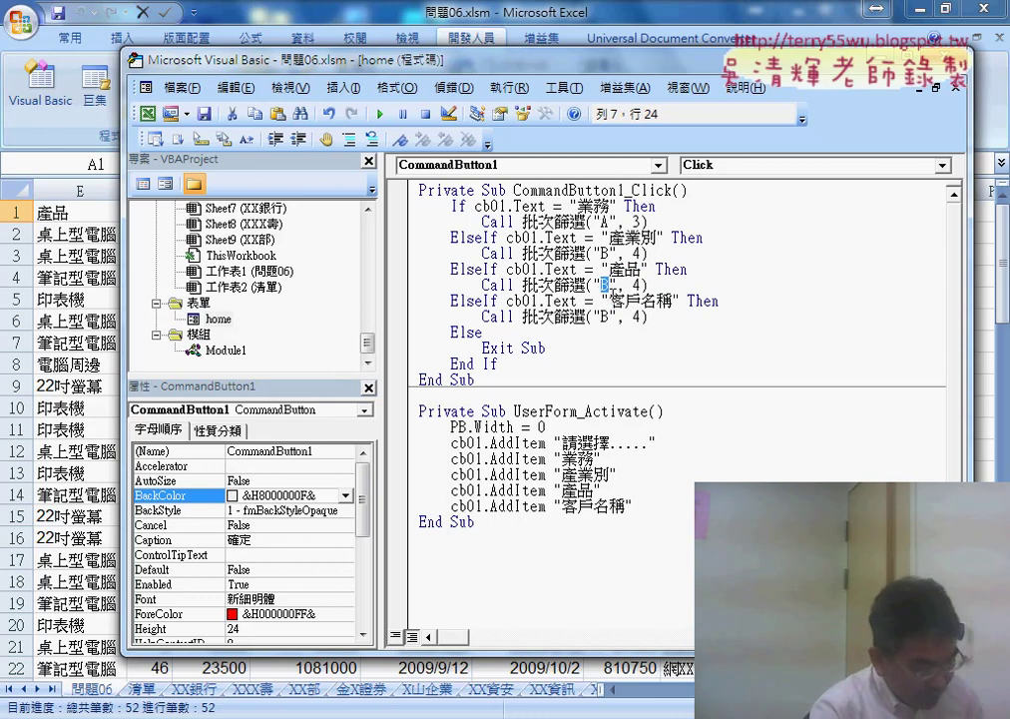
text(C)
double_click(604, 316)
text(D)
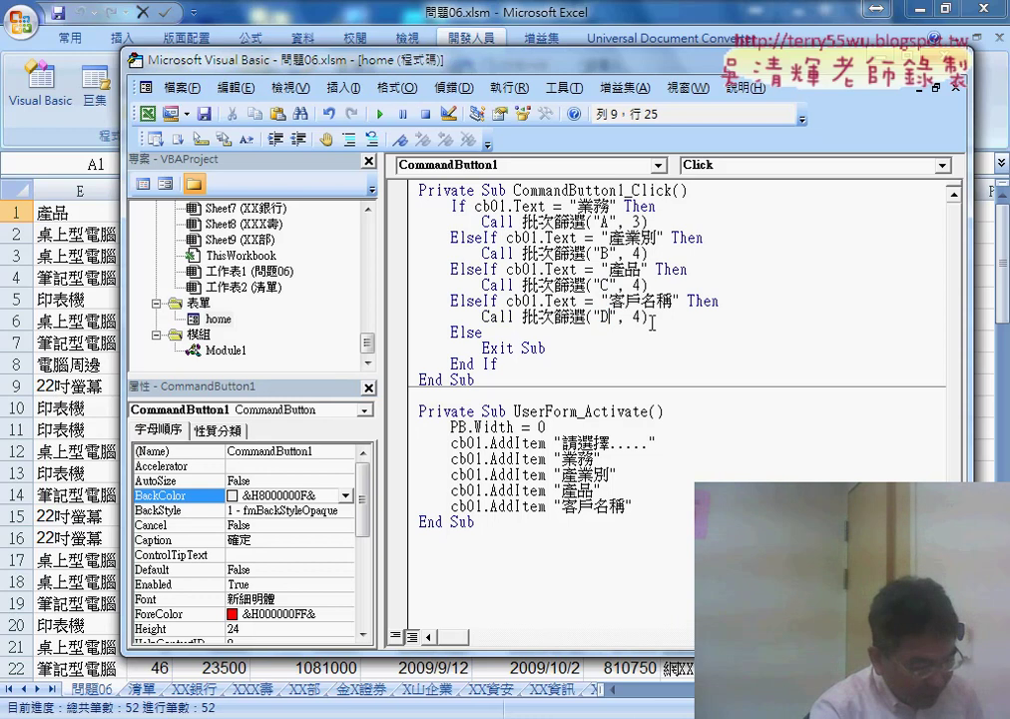
click(644, 284)
key(BackSpace)
text(5)
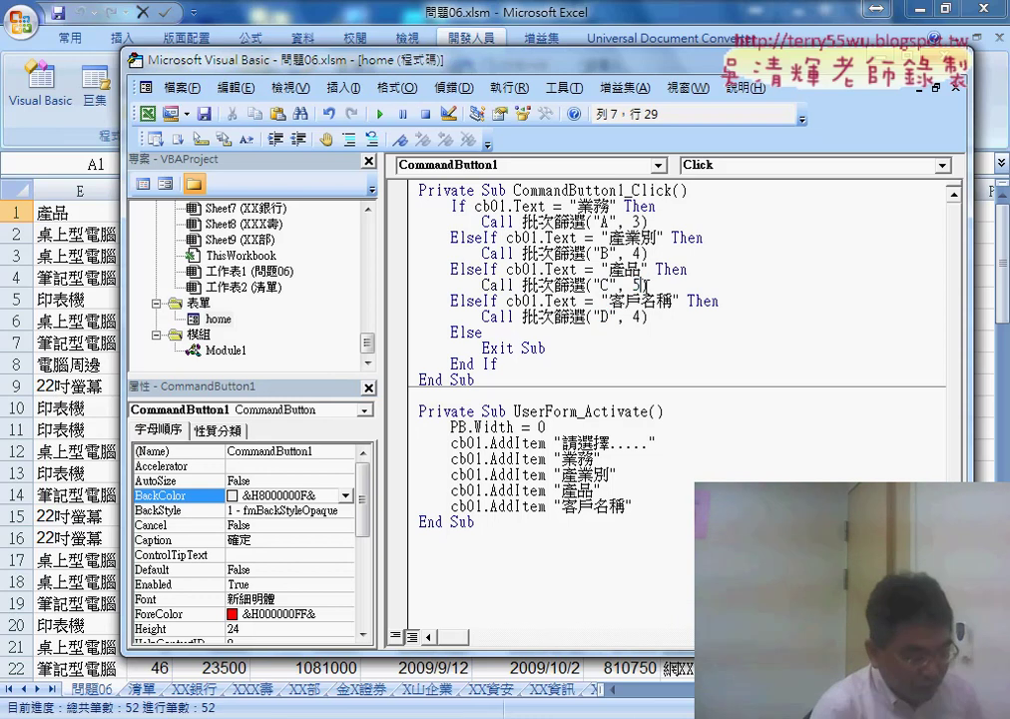
double_click(639, 316)
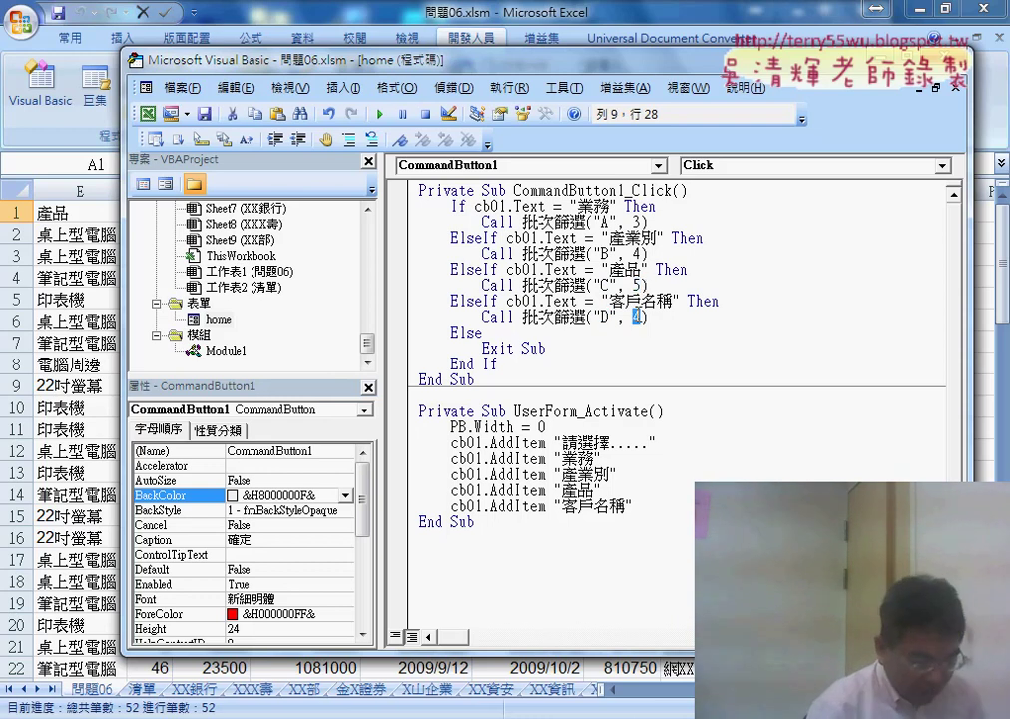
text(12)
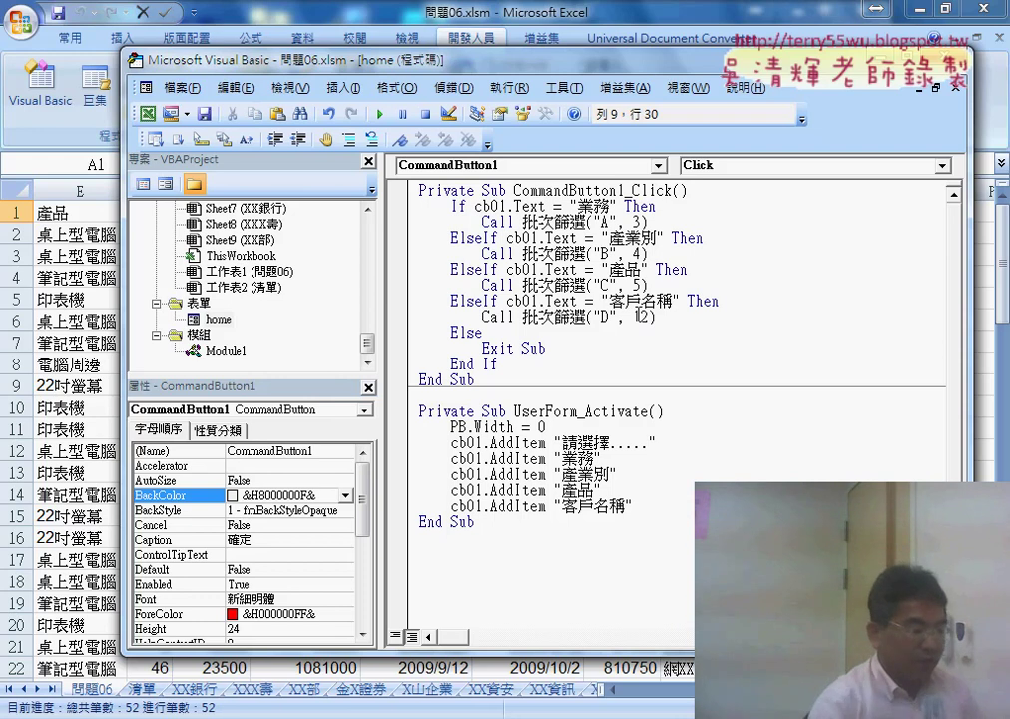
double_click(214, 319)
click(681, 351)
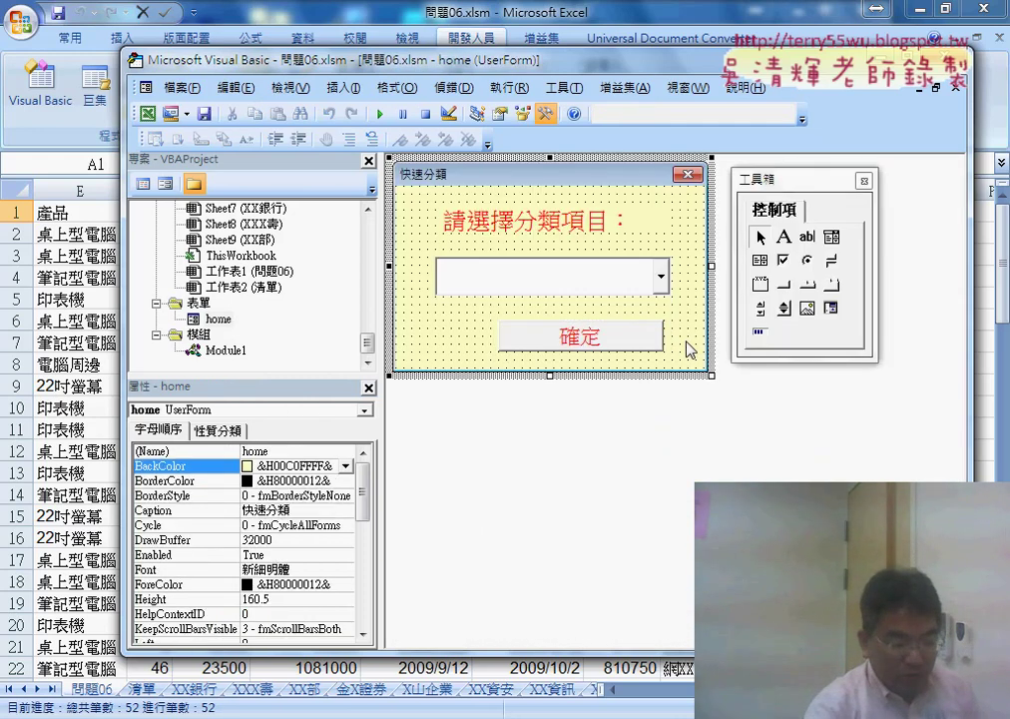
- Open CommandButton1_Click and highlight CommandButton, Click and the whole If…ElseIf block
double_click(613, 341)
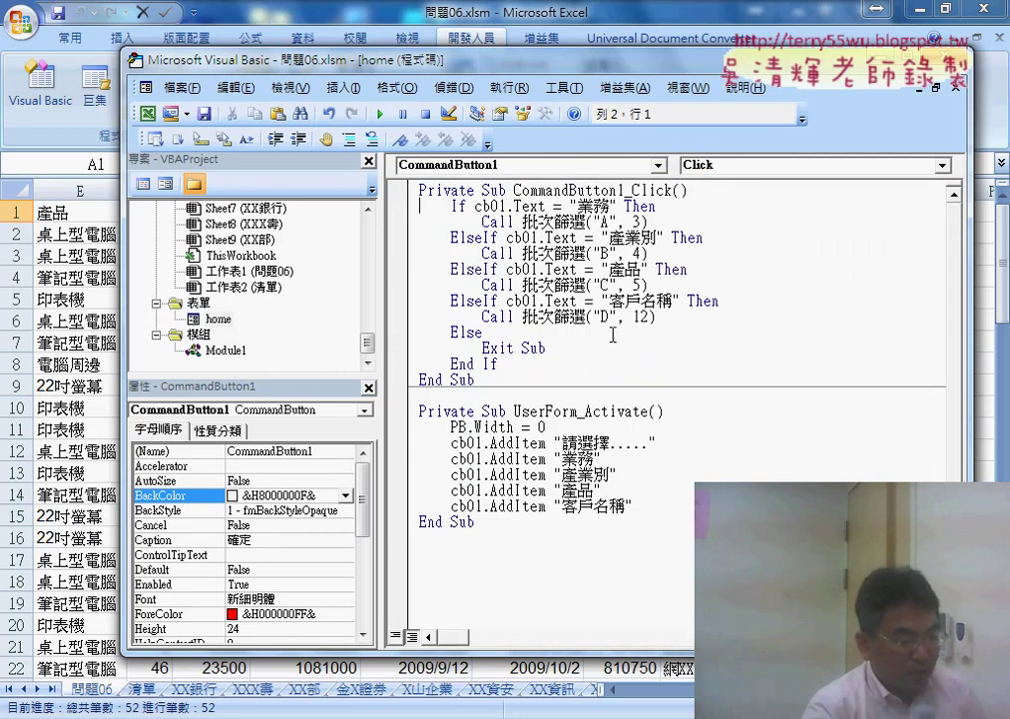
drag(515, 190, 617, 190)
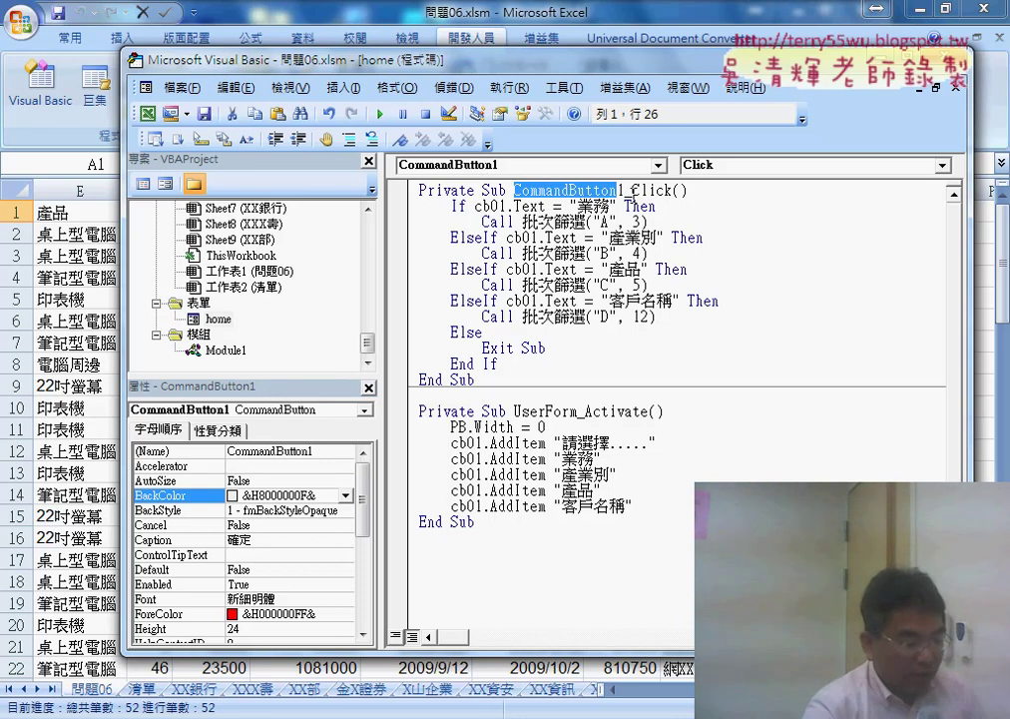
drag(633, 189, 674, 189)
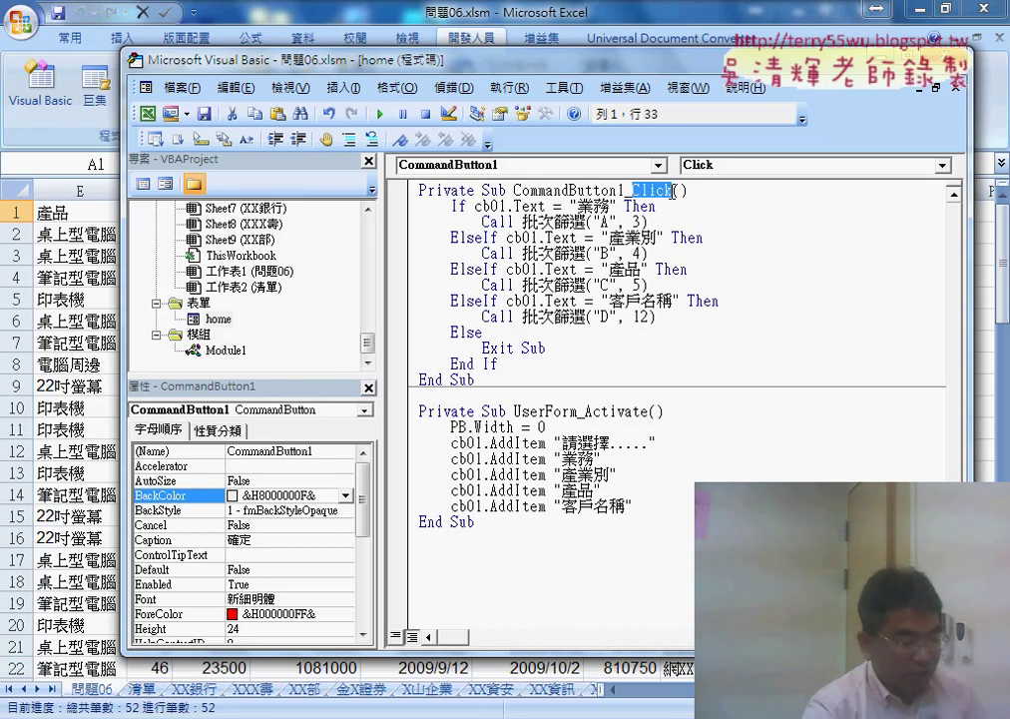
drag(497, 364, 405, 213)
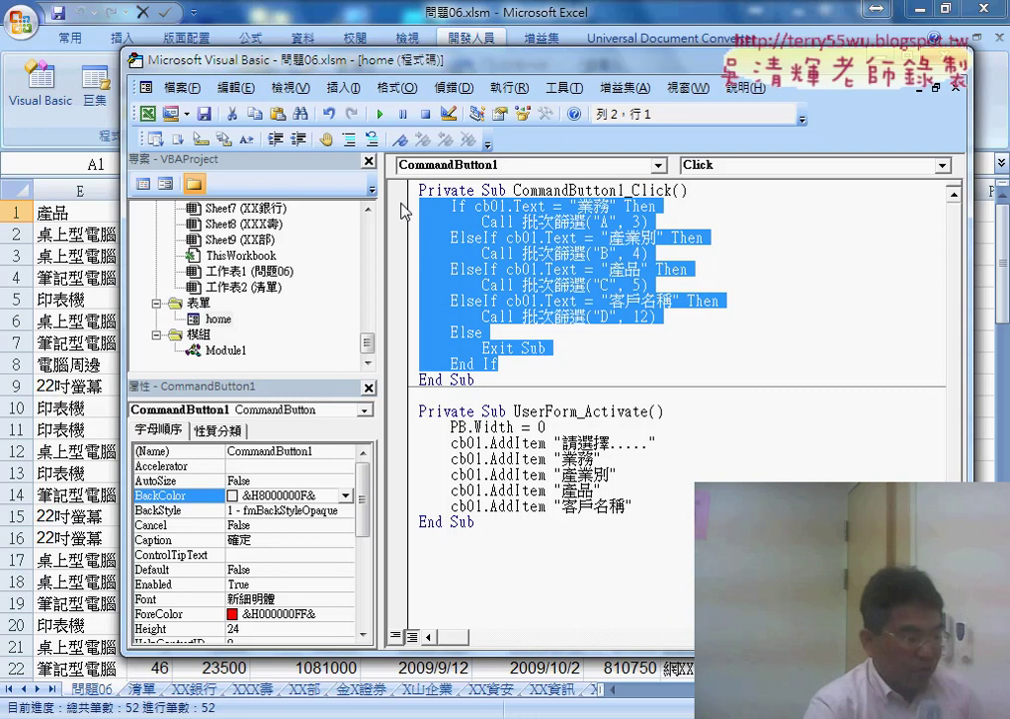
- Run the form and test the batch filter with 業務, then 產業別
click(379, 115)
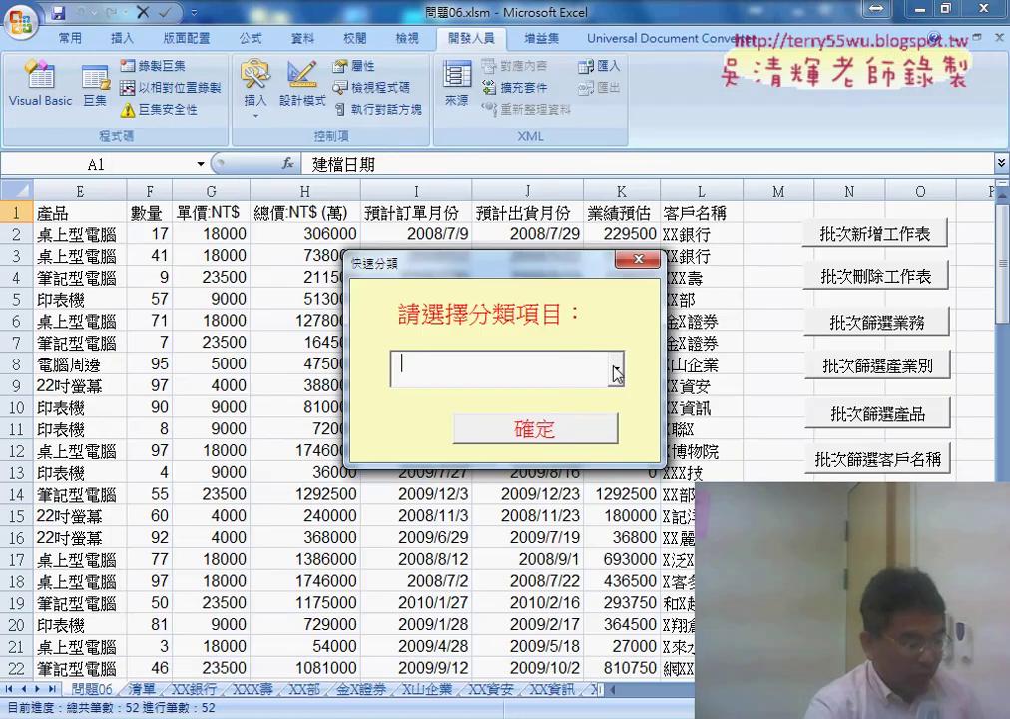
click(616, 375)
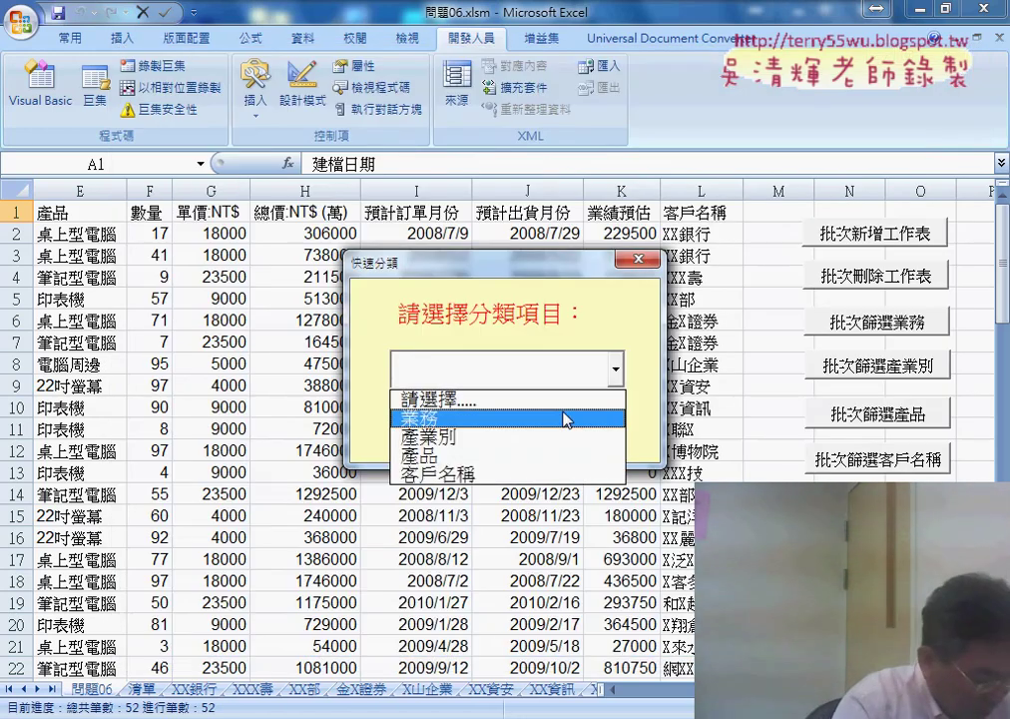
click(566, 419)
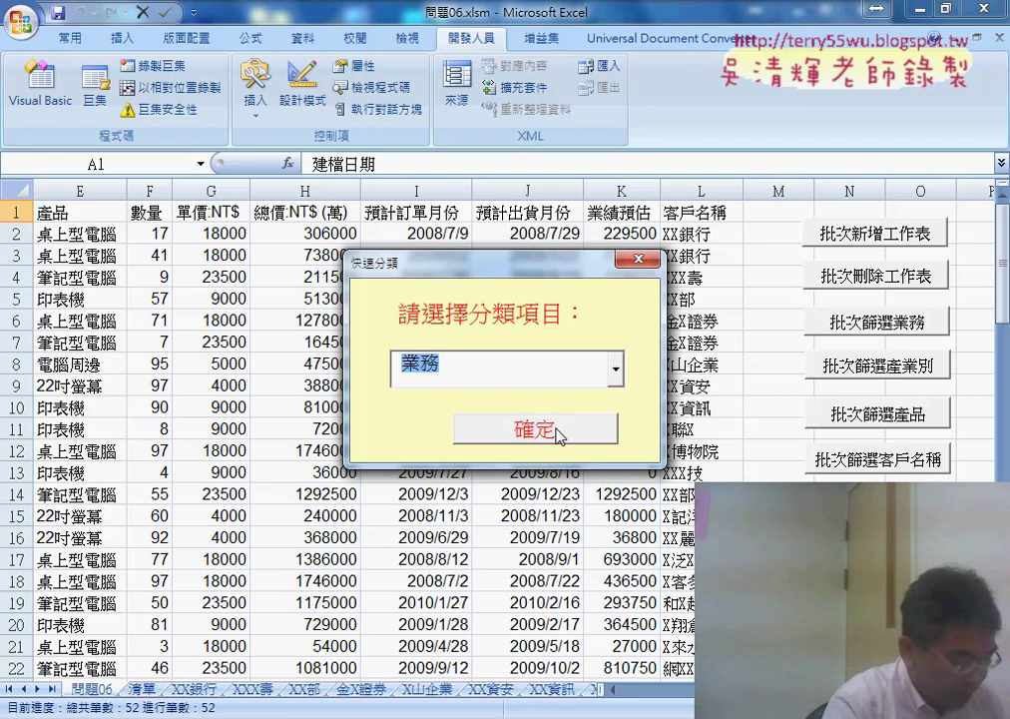
click(559, 435)
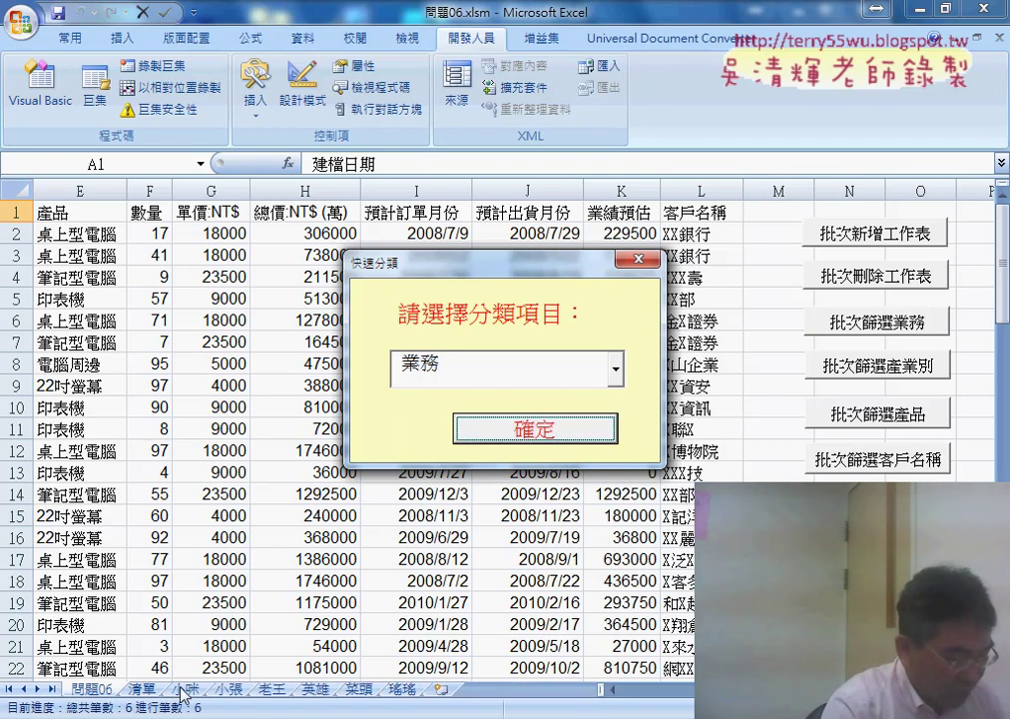
click(615, 369)
click(559, 435)
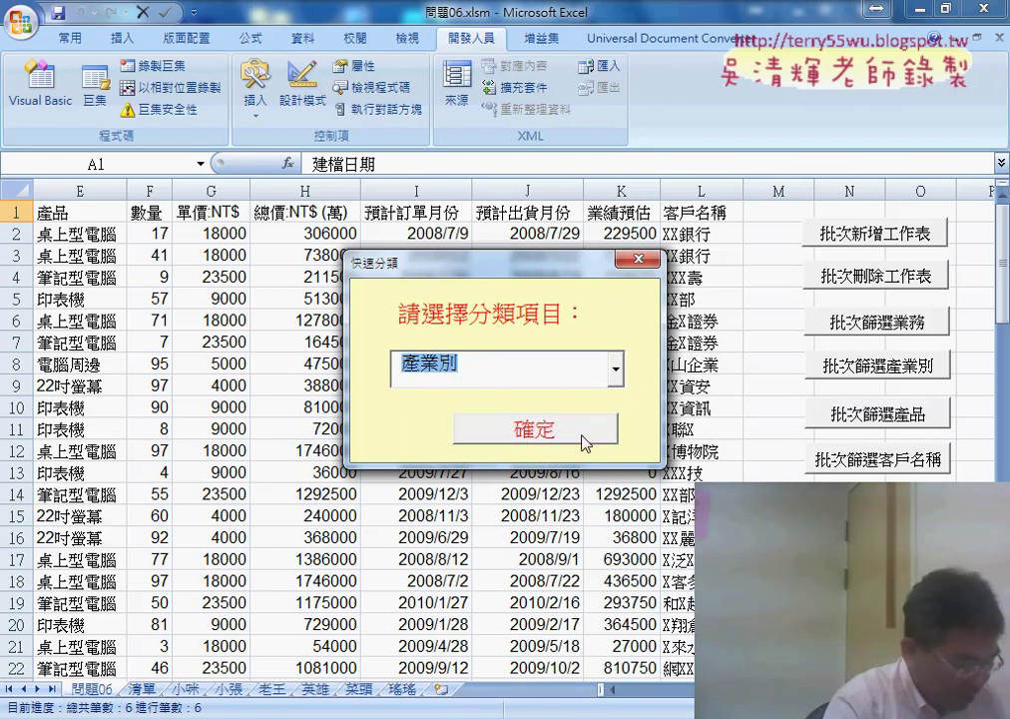
click(579, 437)
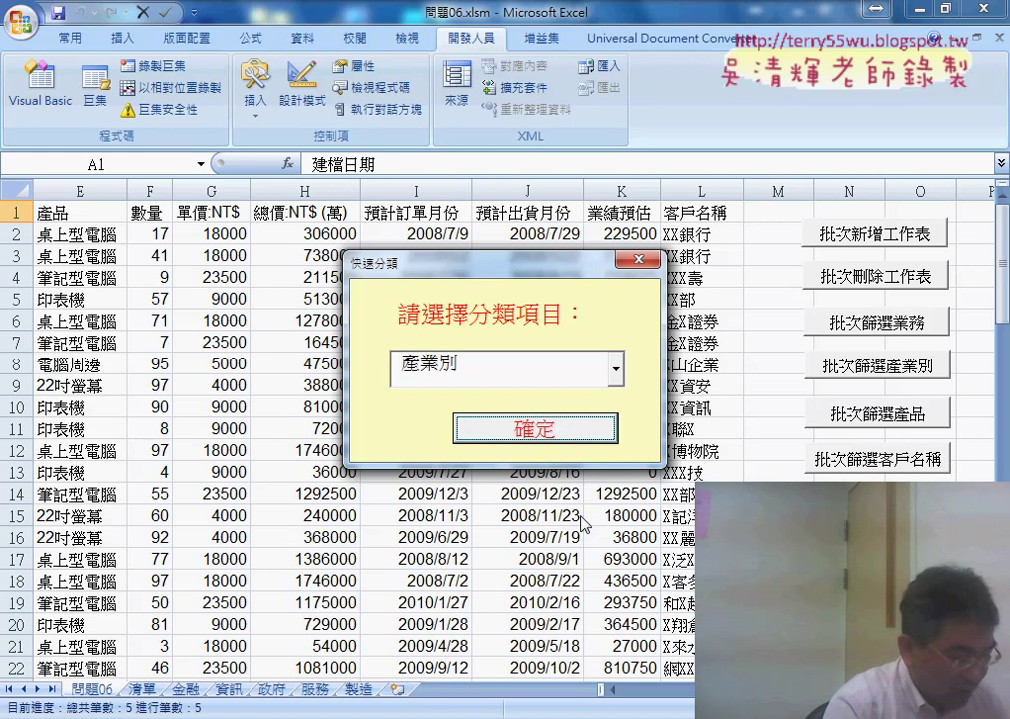
- Test the filter with 產品 and 客戶名稱, then close the running form
click(607, 378)
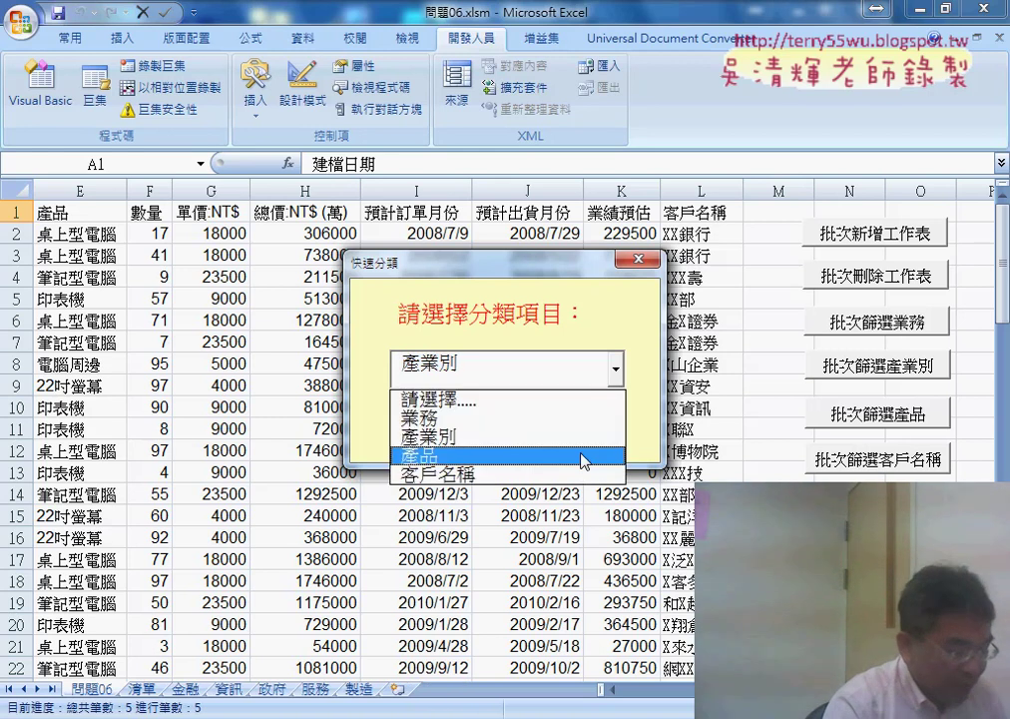
click(583, 452)
click(589, 436)
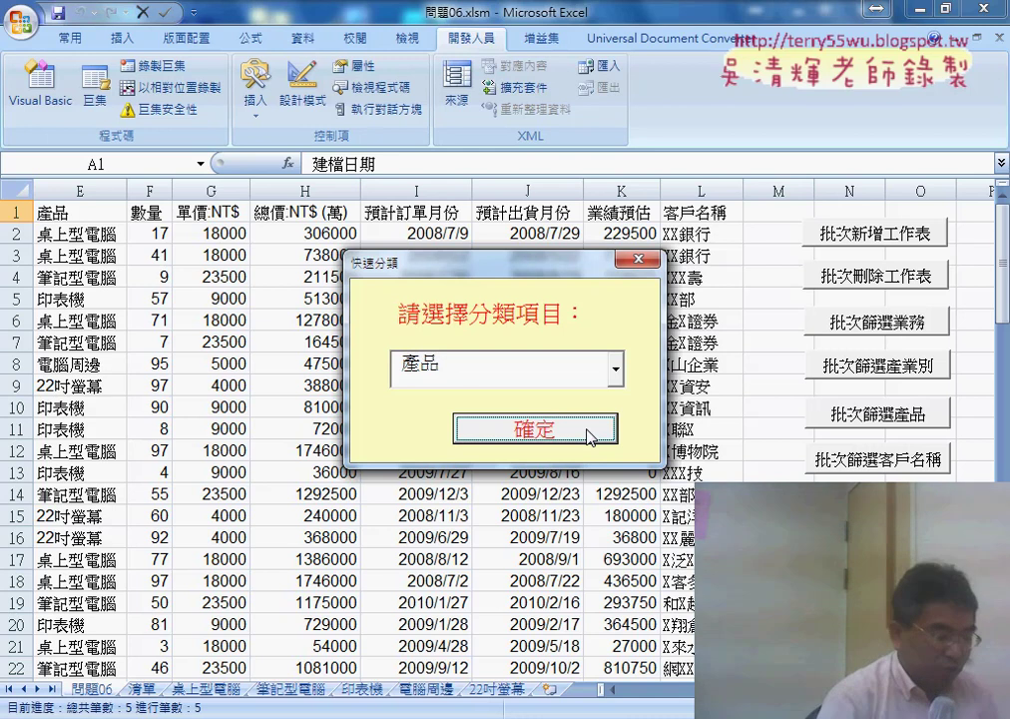
click(613, 377)
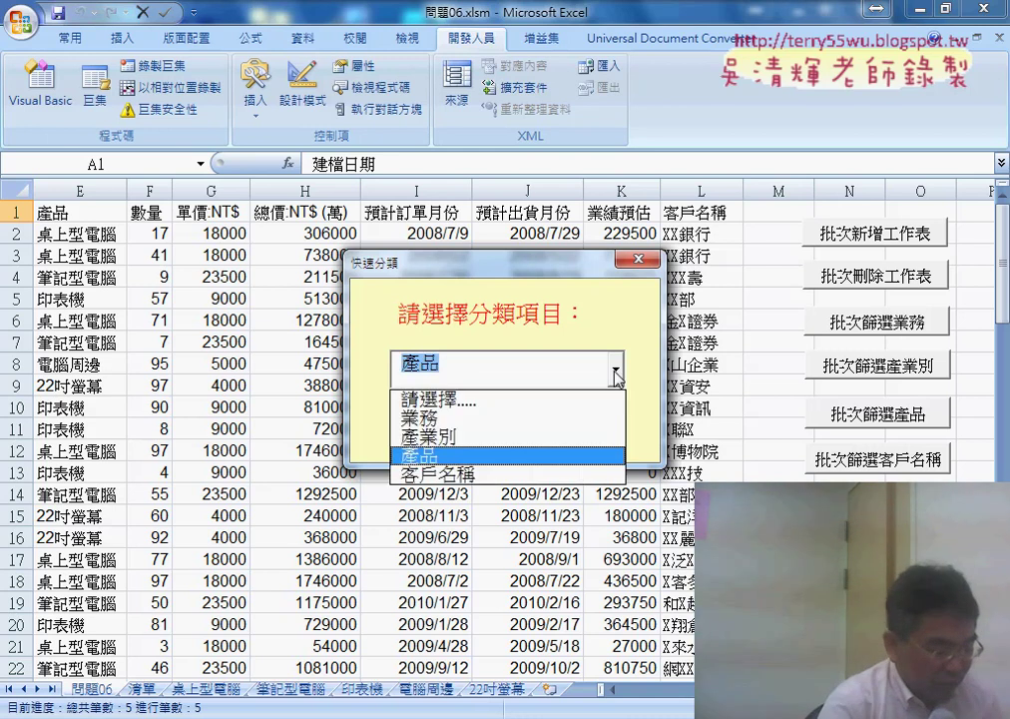
click(594, 471)
click(572, 436)
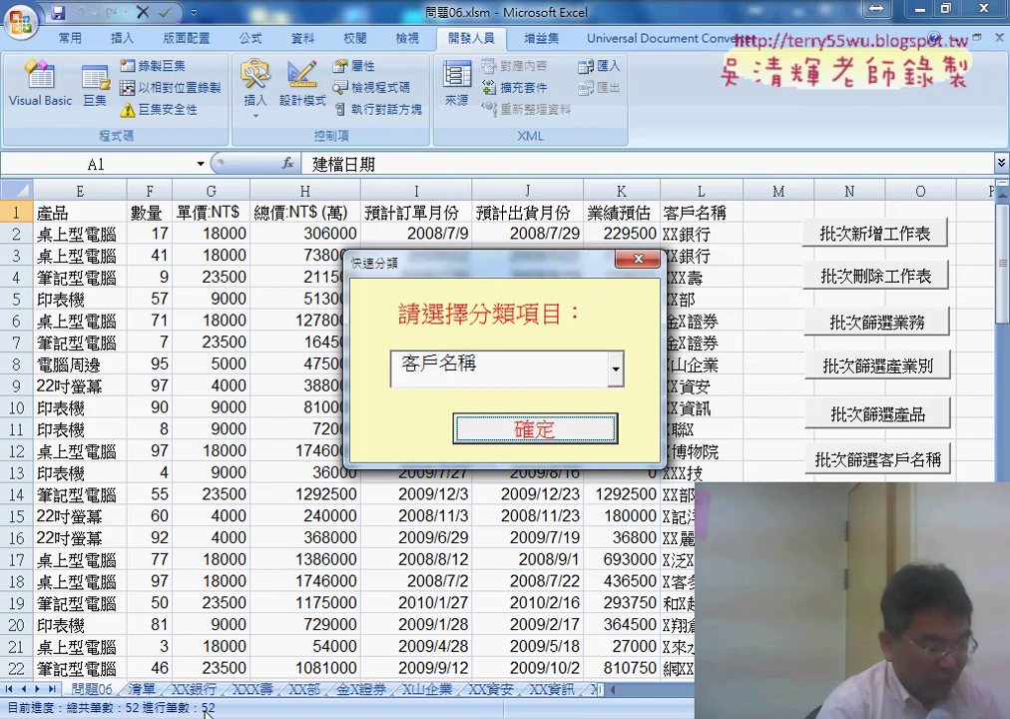
click(649, 263)
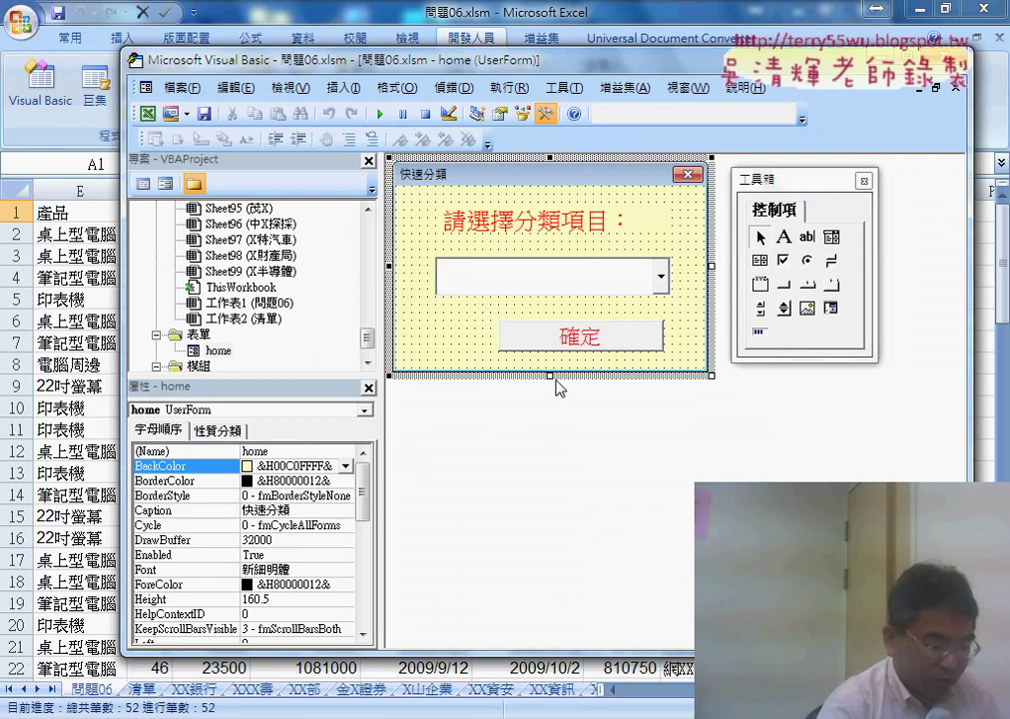
- Move the red progress bar up under 確定 and shrink the form to height 195
mouse_move(551, 376)
mouse_down()
mouse_move(548, 489)
mouse_move(555, 439)
mouse_up()
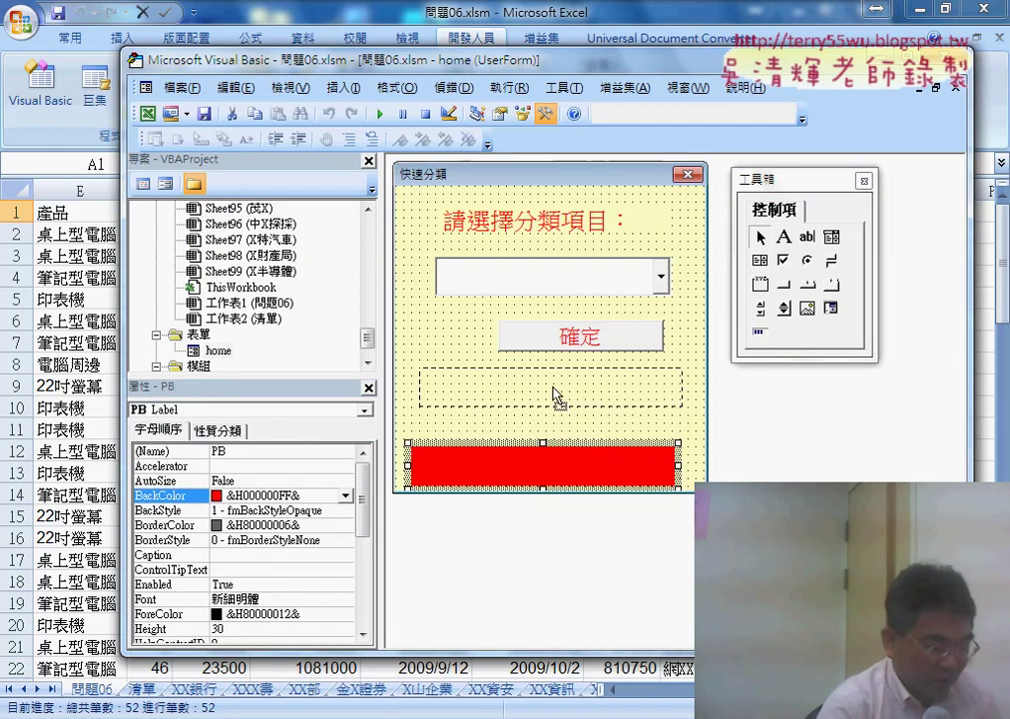
drag(555, 395, 550, 397)
click(557, 494)
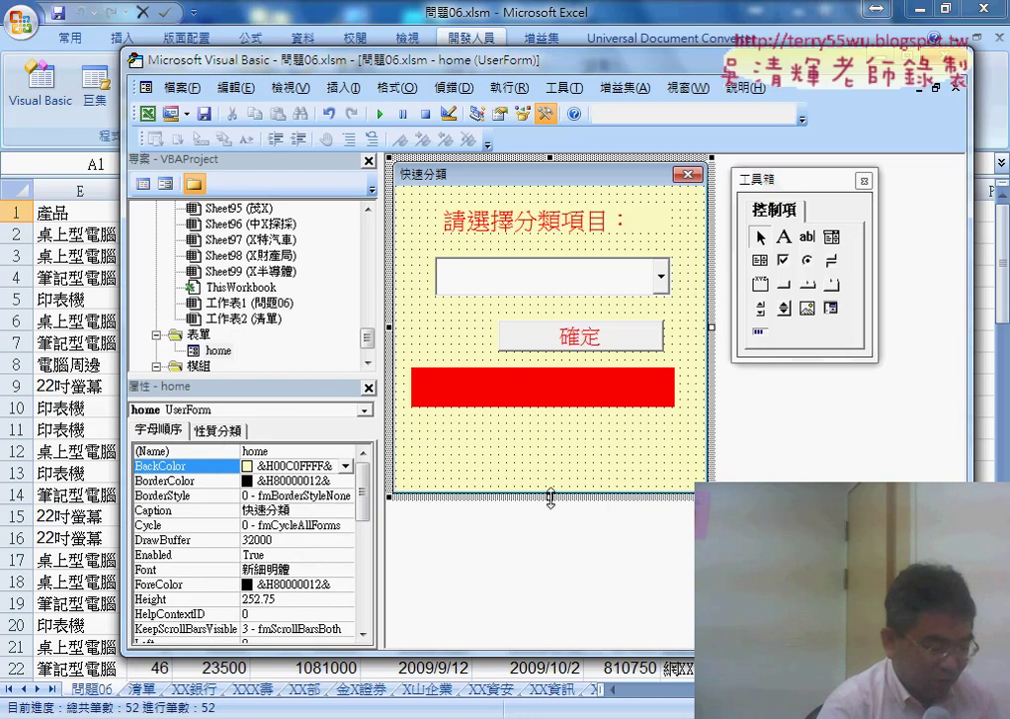
drag(550, 498, 554, 421)
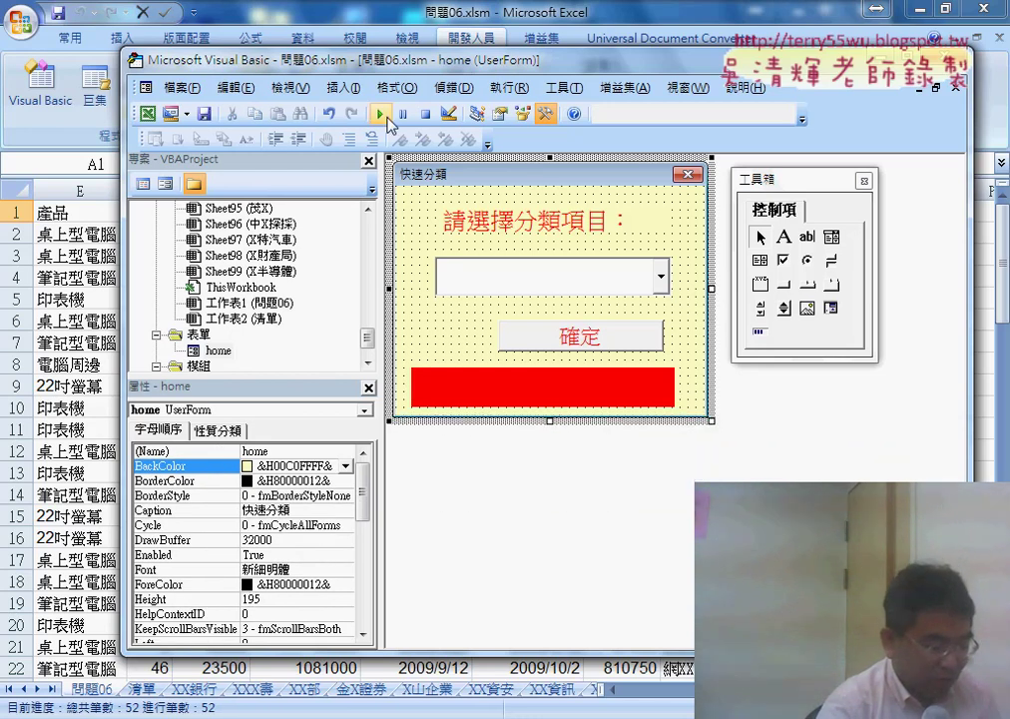
- Rerun the form, test 業務 and 客戶名稱 with the progress bar, then close it
click(384, 116)
click(615, 351)
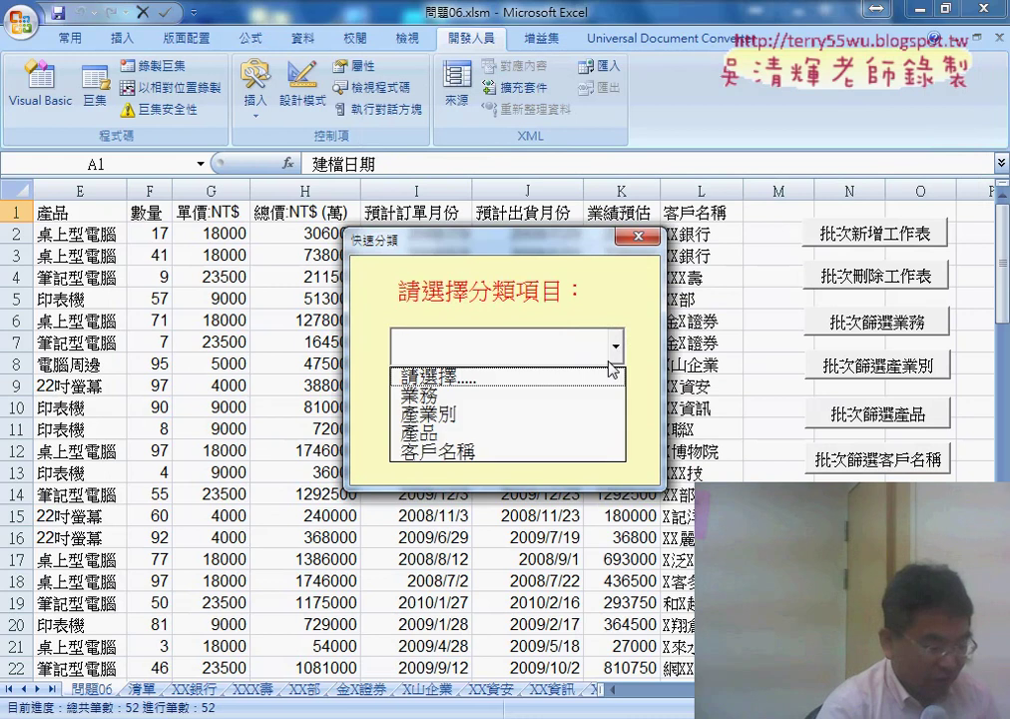
click(599, 390)
click(582, 404)
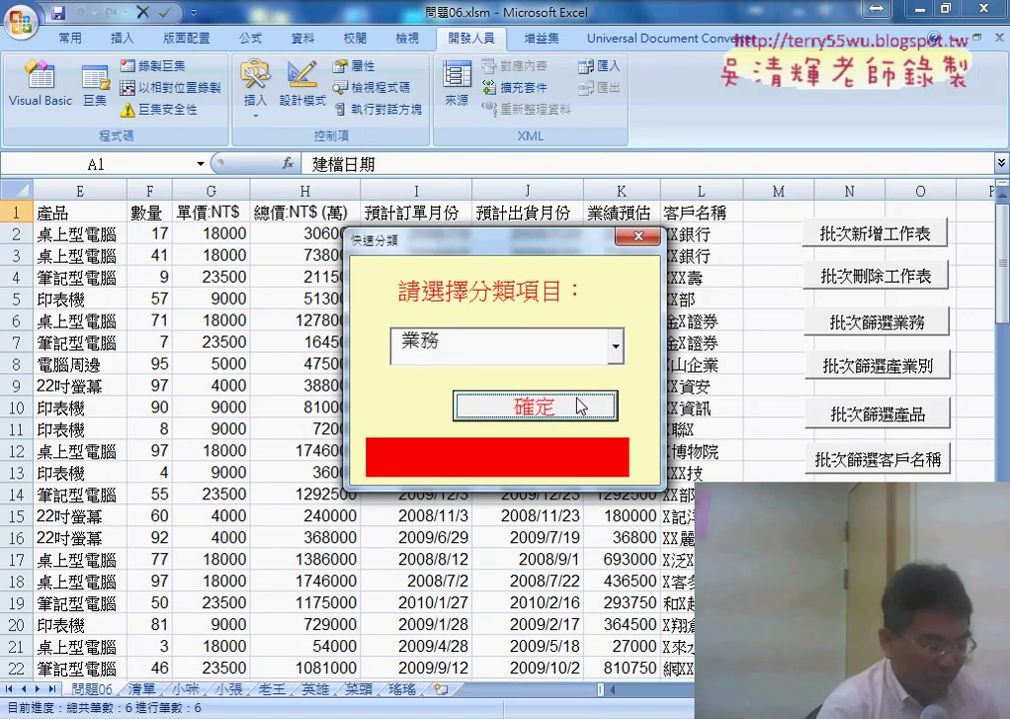
click(615, 347)
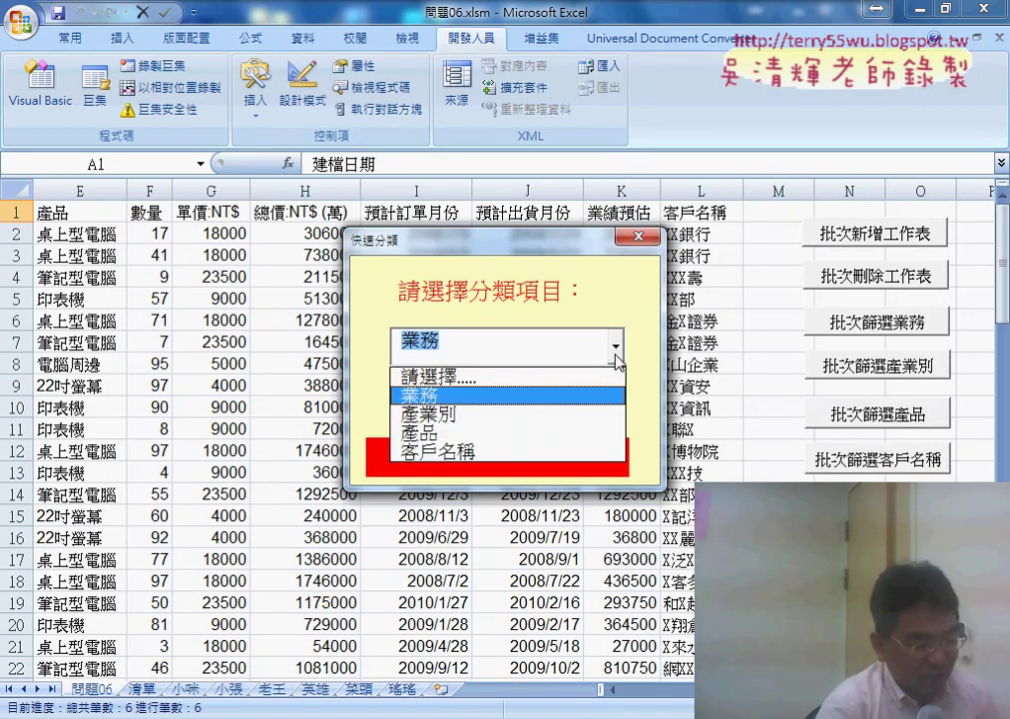
click(587, 464)
click(520, 410)
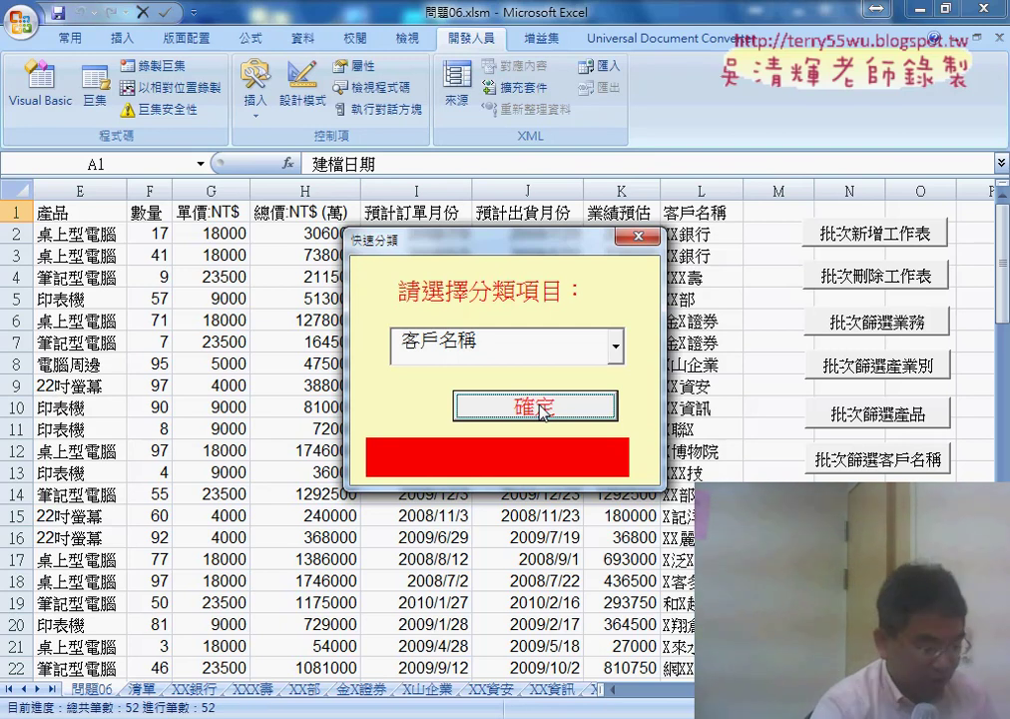
click(637, 236)
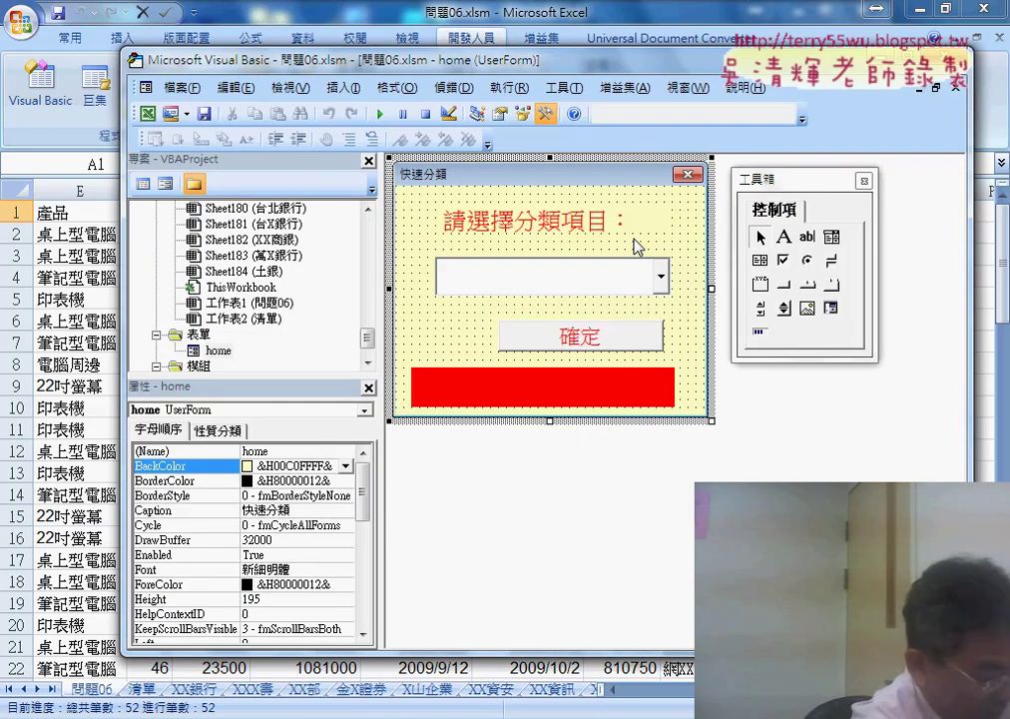